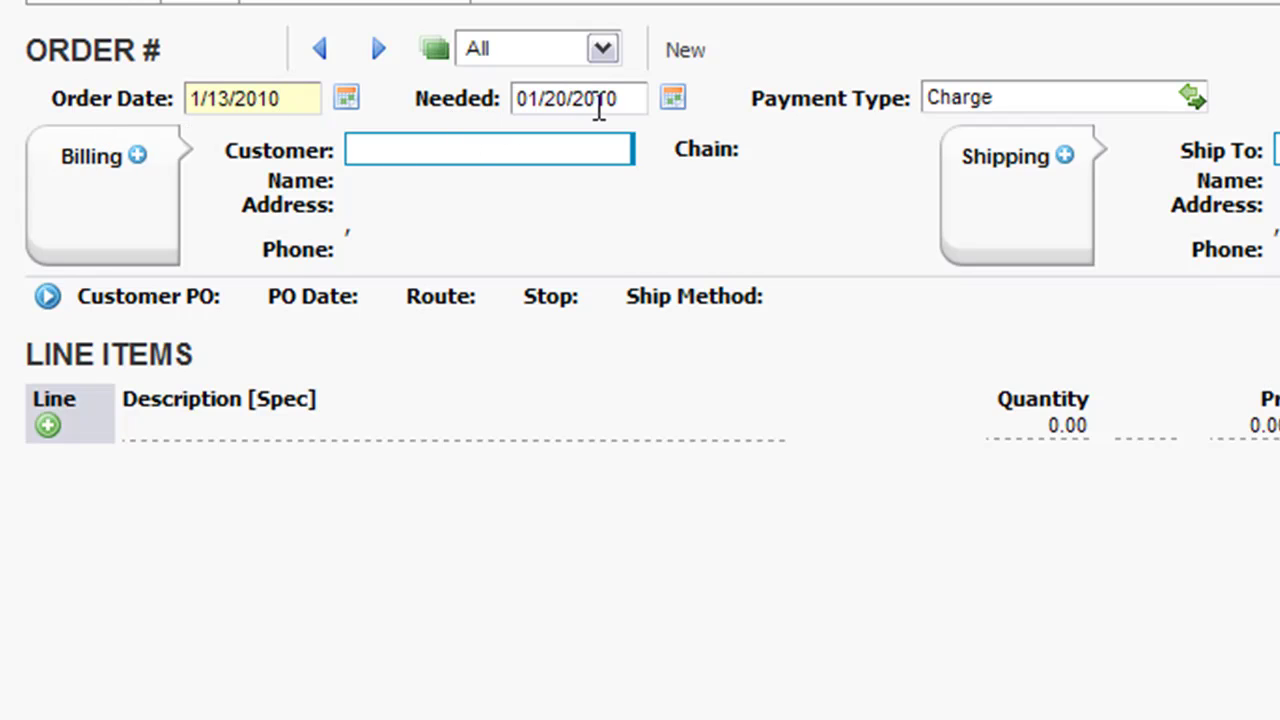
Step: Set the needed date to 01/22/2010 and pick the Kuuntree Groceries Bait and Tackle customer
left_click(672, 97)
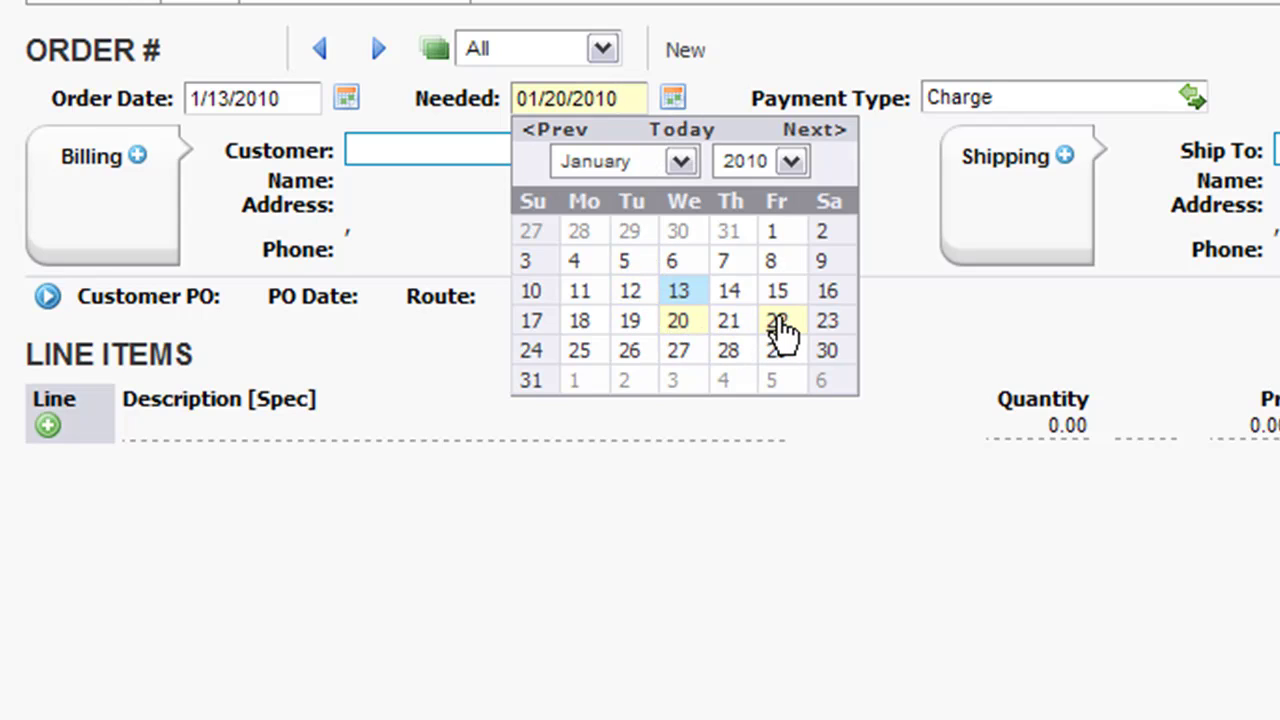
left_click(778, 322)
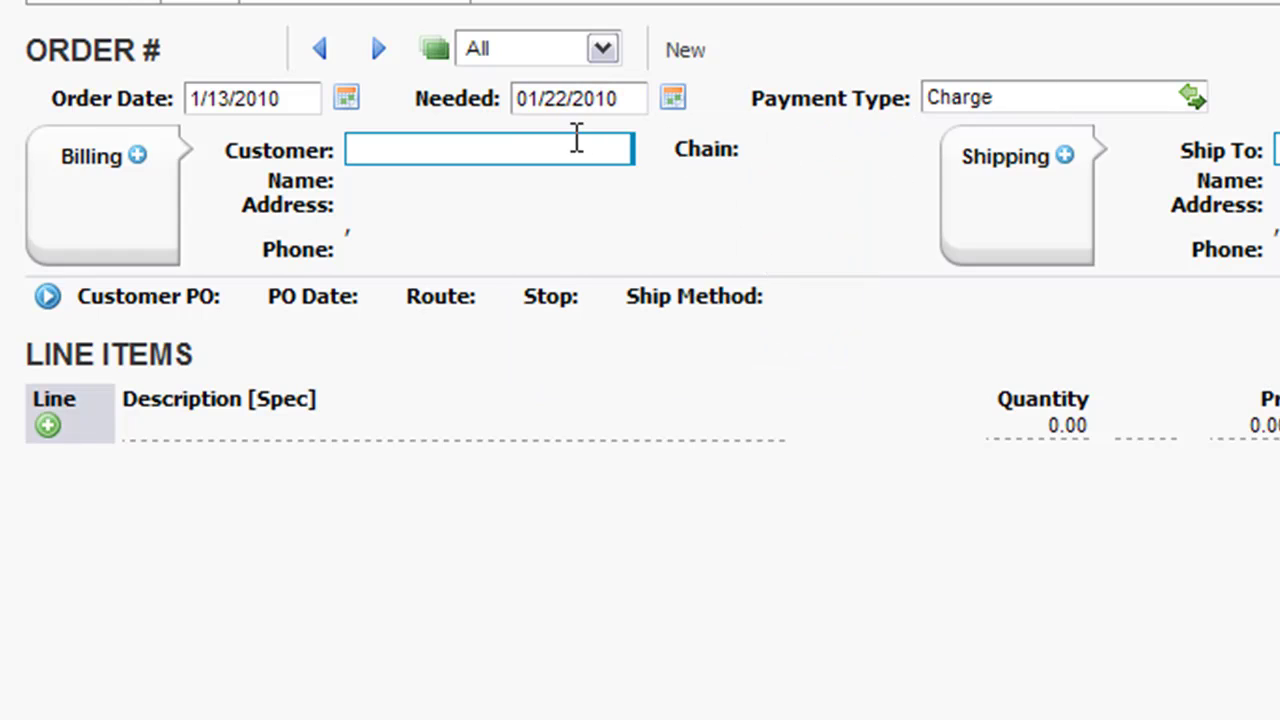
left_click(575, 145)
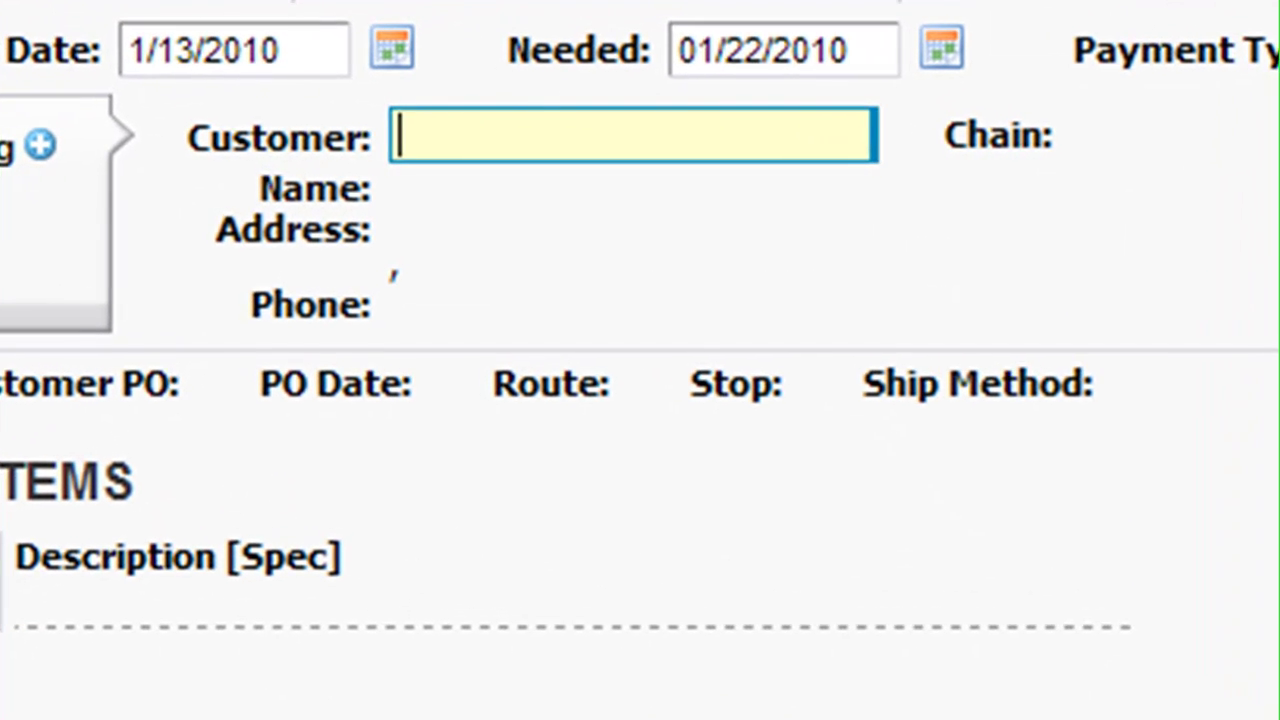
type("keen")
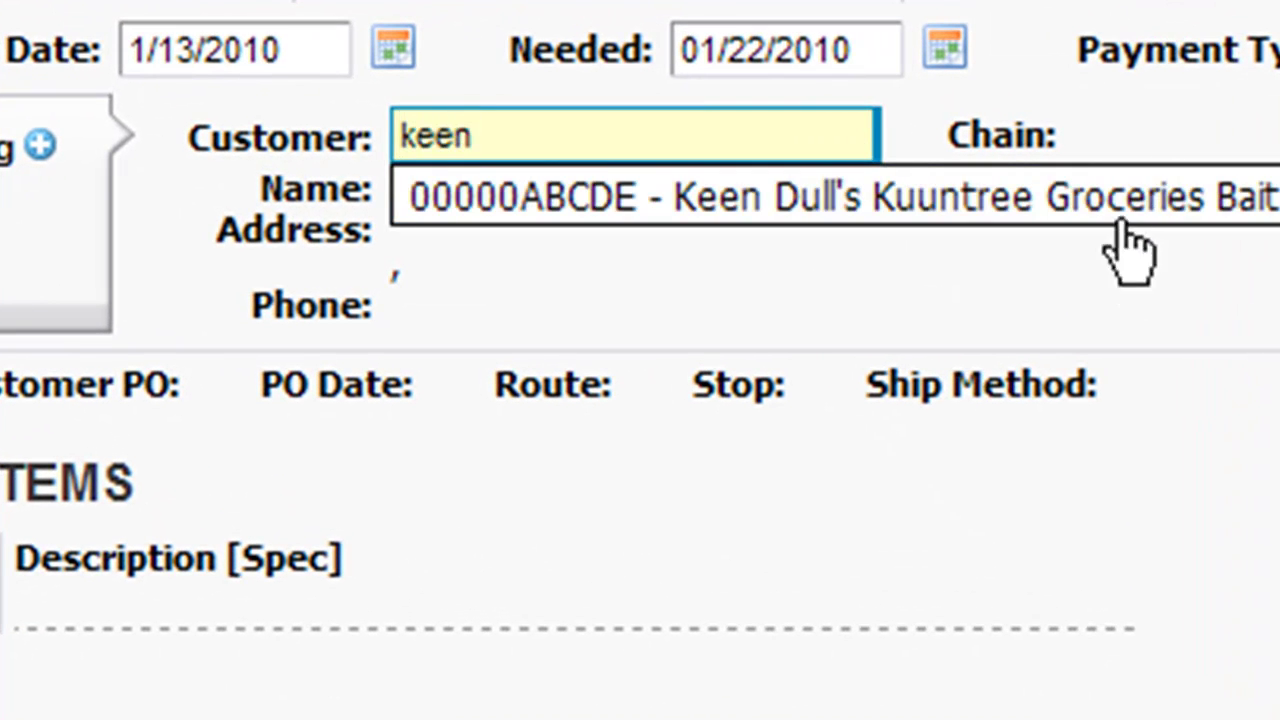
left_click(1121, 216)
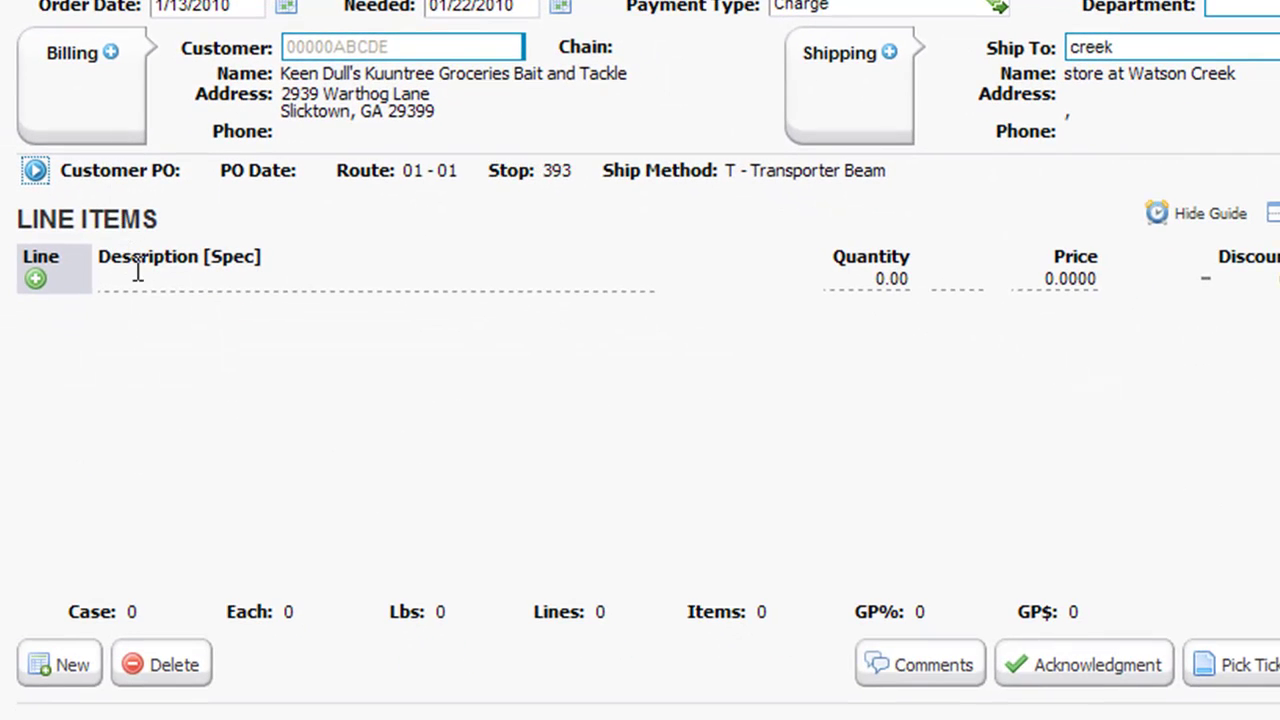
Step: Add line items for 10 Cooked Choice Corned Beef Brisket and 12 Pepper Brand Ham - Half
left_click(140, 277)
type("beef")
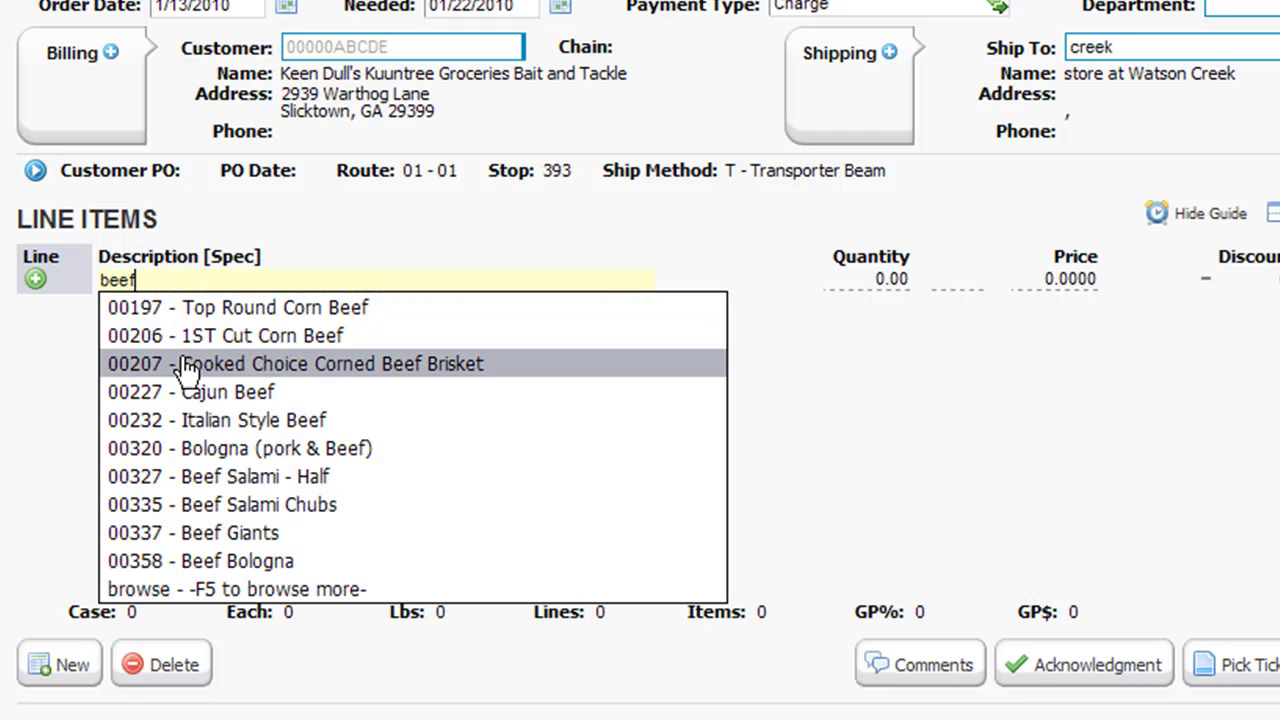
left_click(340, 368)
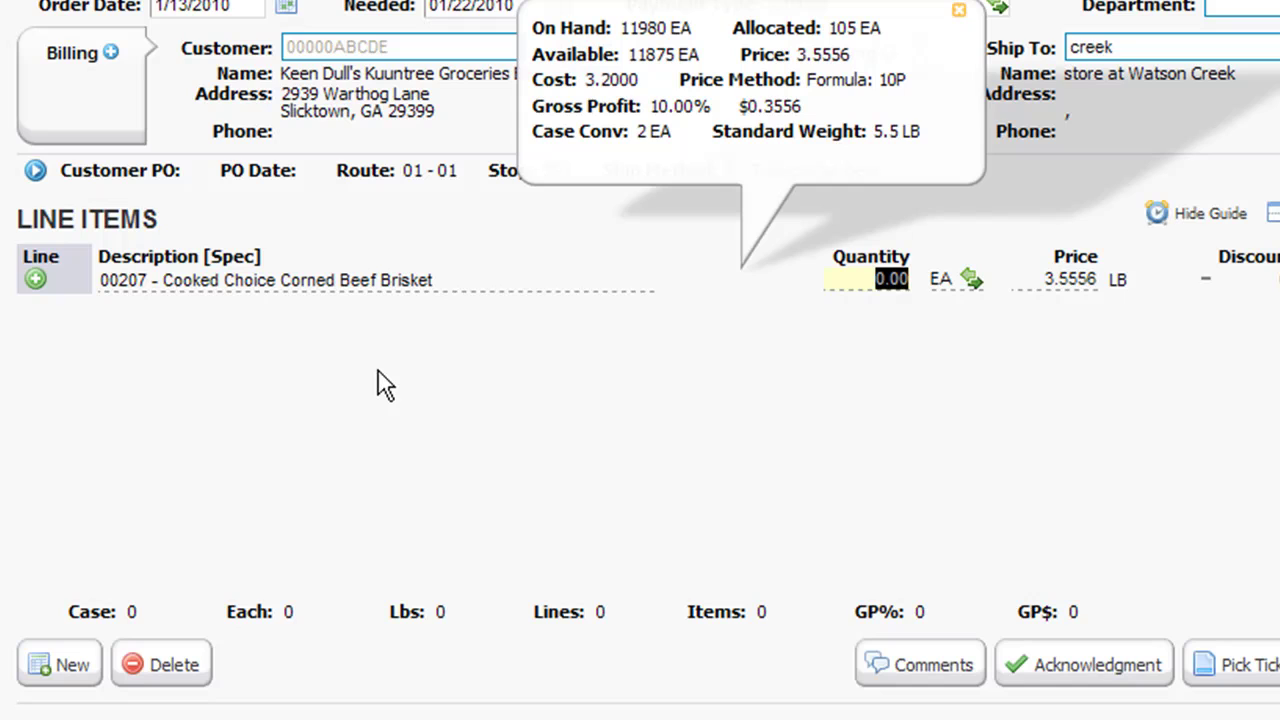
type("10")
key("Return")
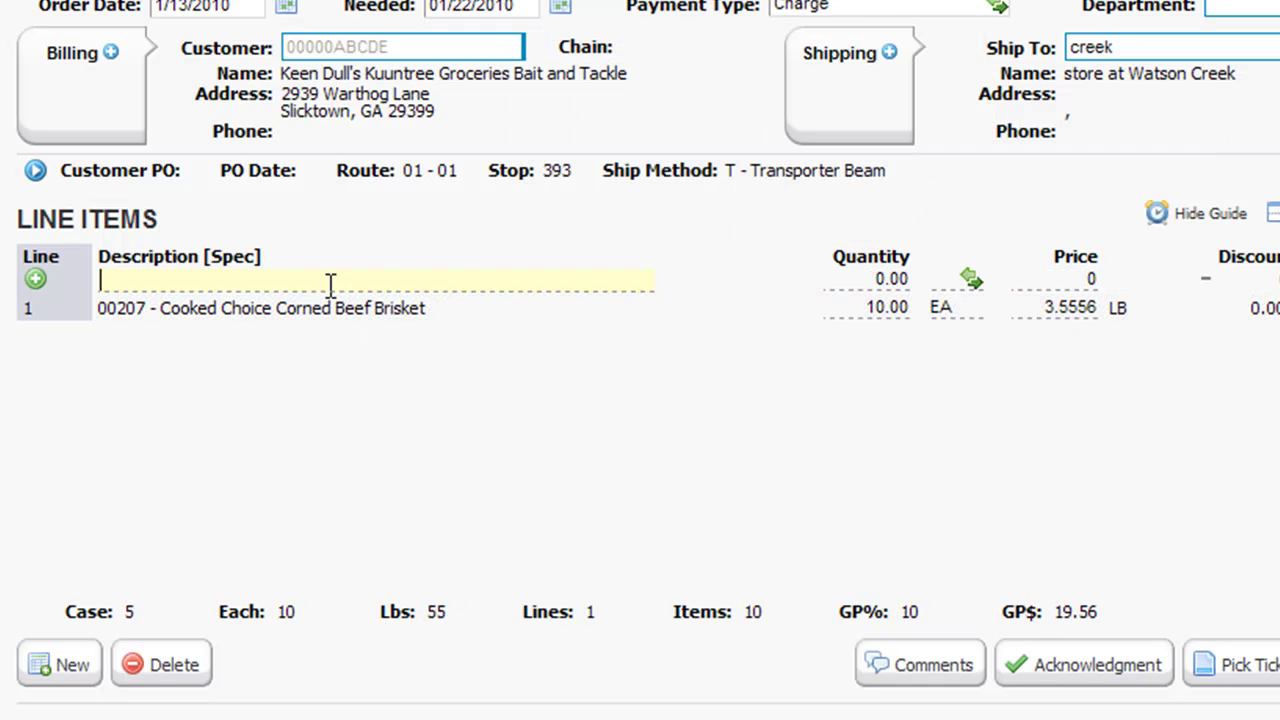
type("ham")
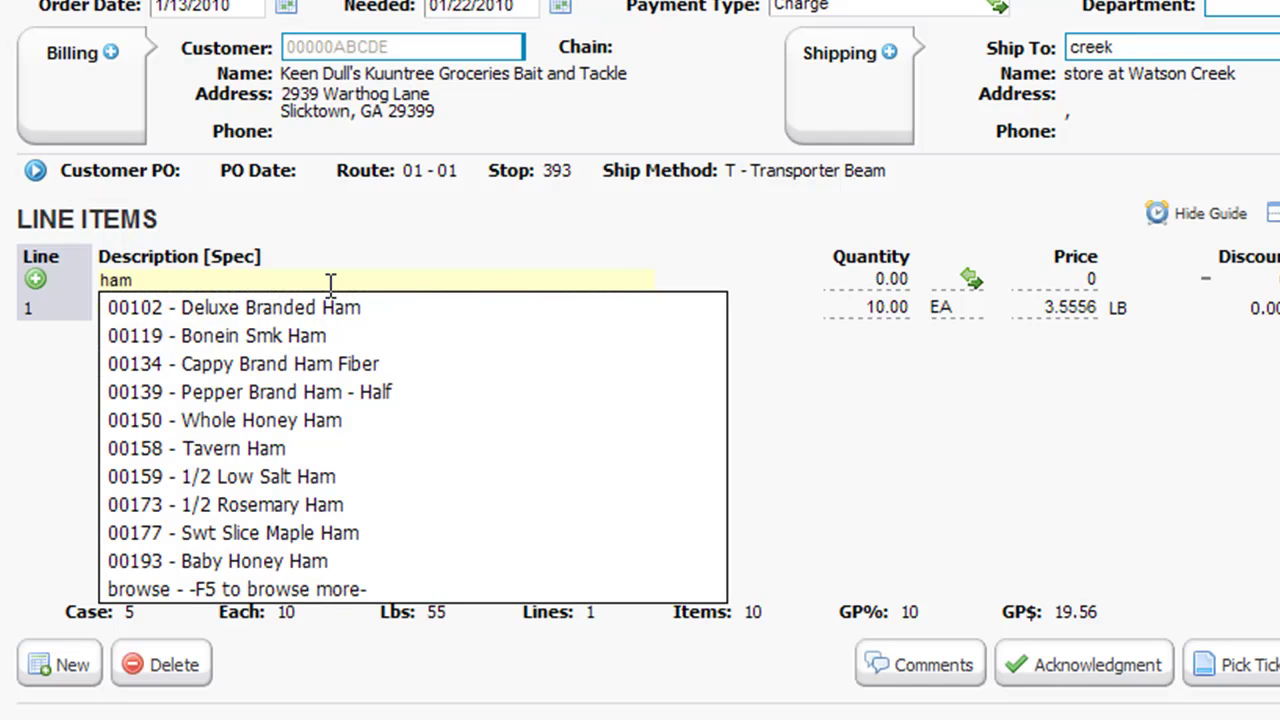
left_click(474, 395)
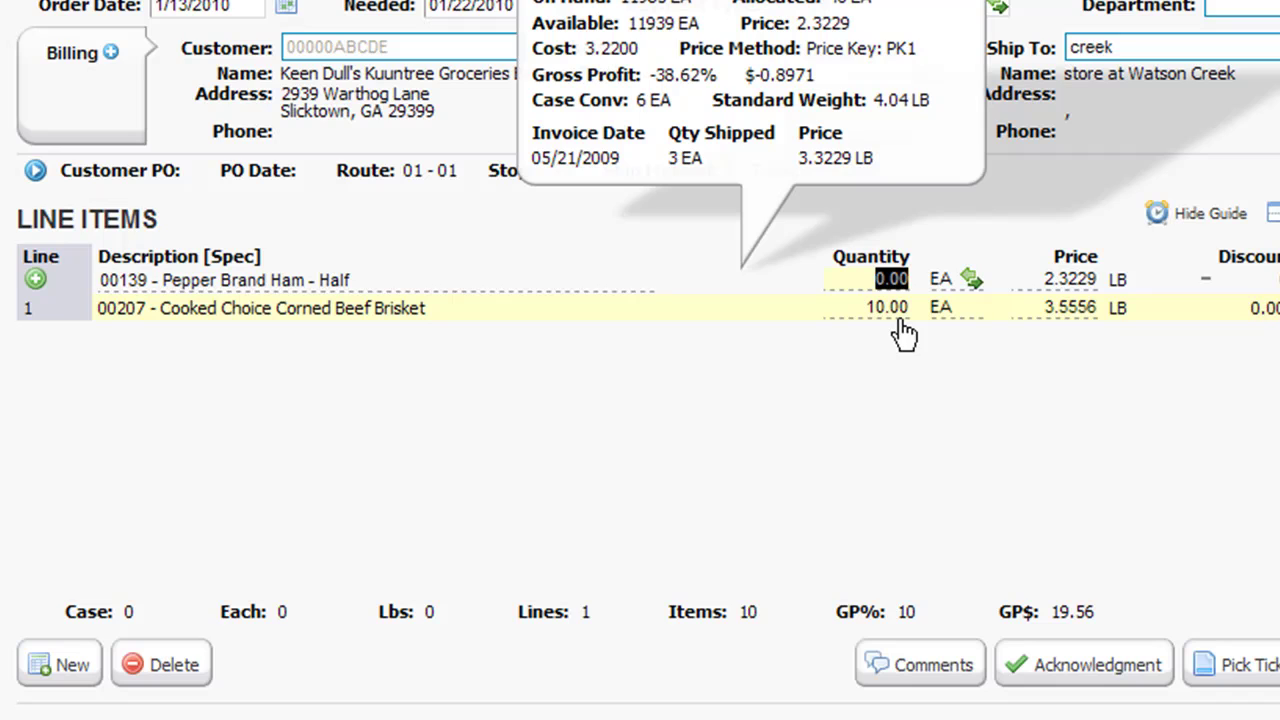
type("12")
key("Return")
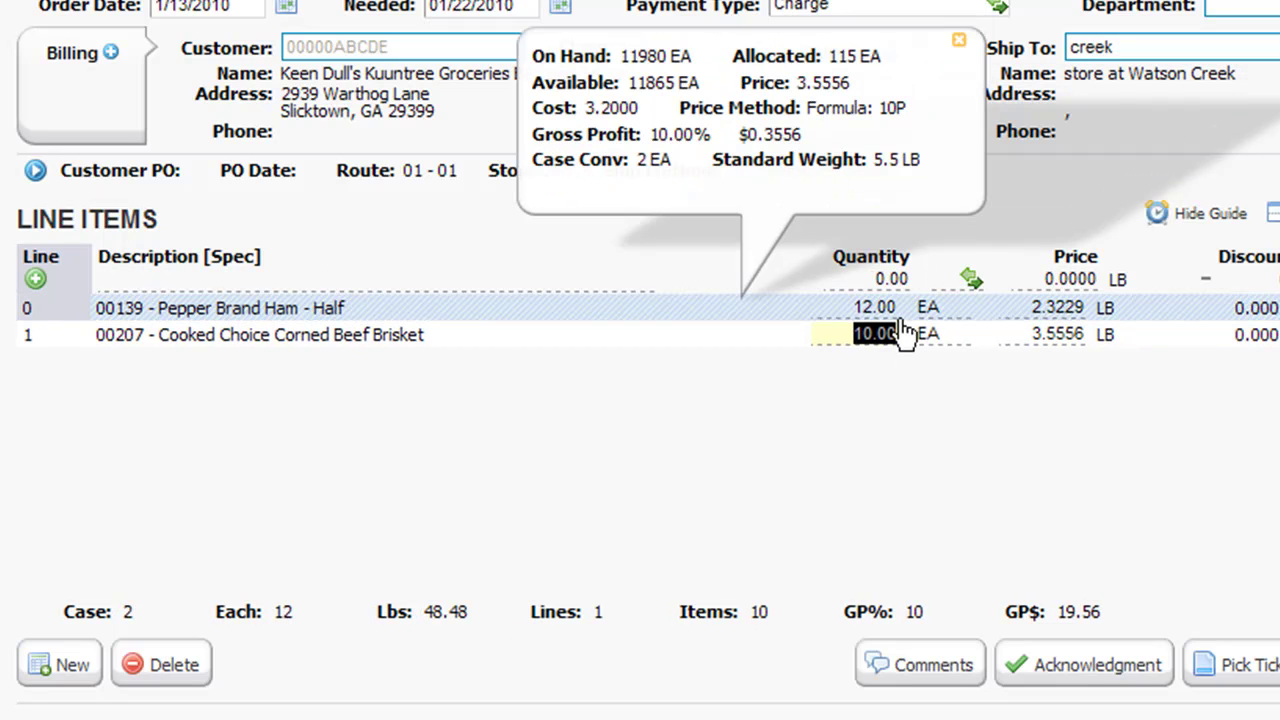
key("Return")
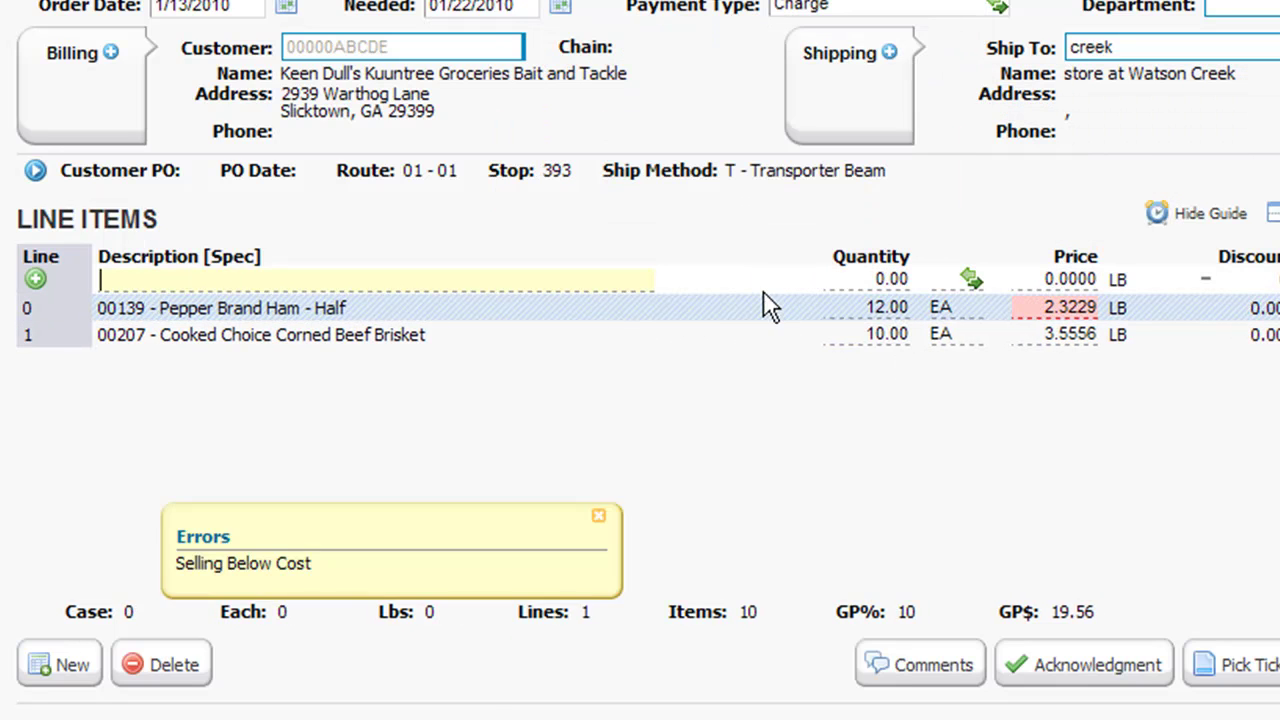
Step: Change the Pepper Brand Ham - Half line's price to 5.0000
left_click(1045, 306)
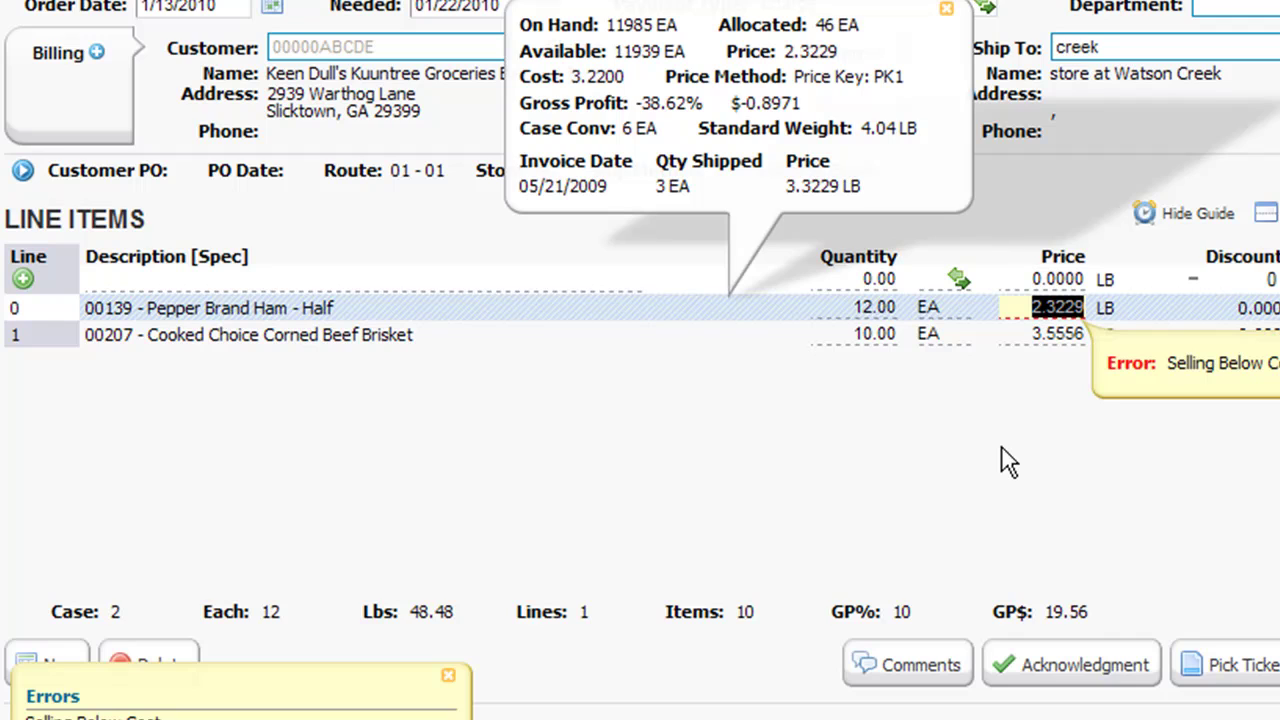
type("5")
key("Return")
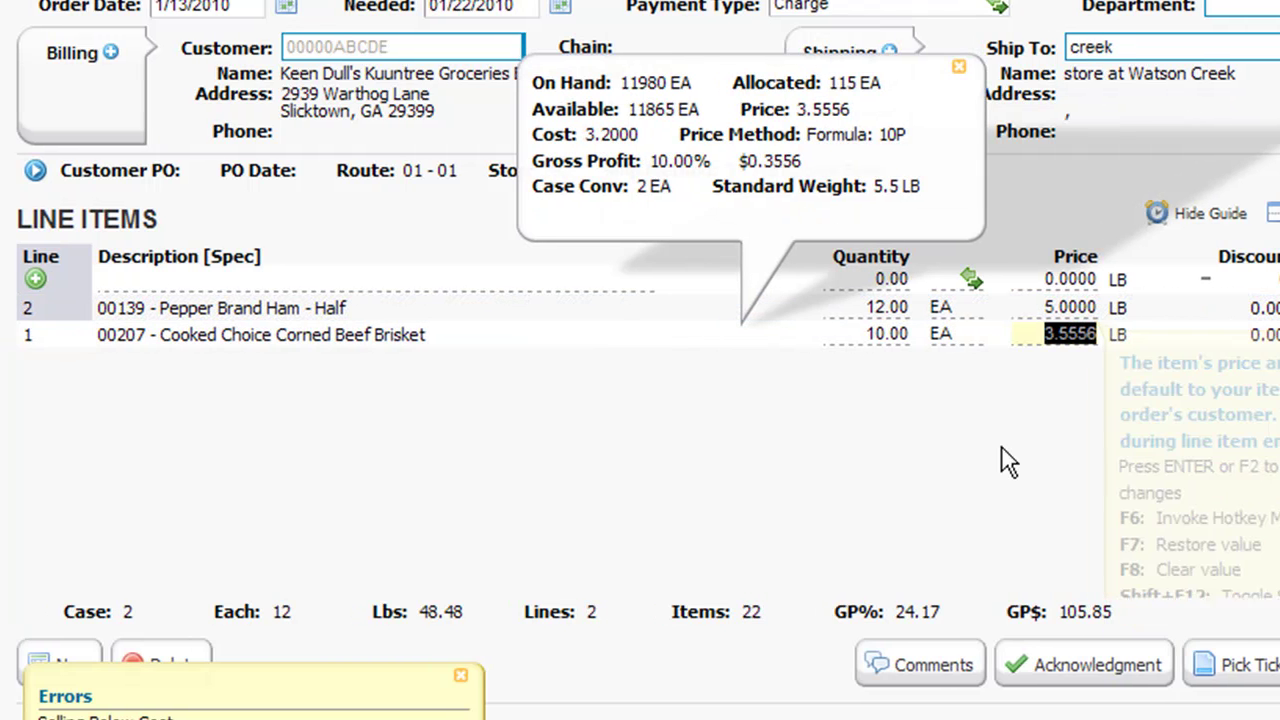
Step: Add lines for 15 Ring Bologna and 8 Honey Maple Turkey
left_click(384, 278)
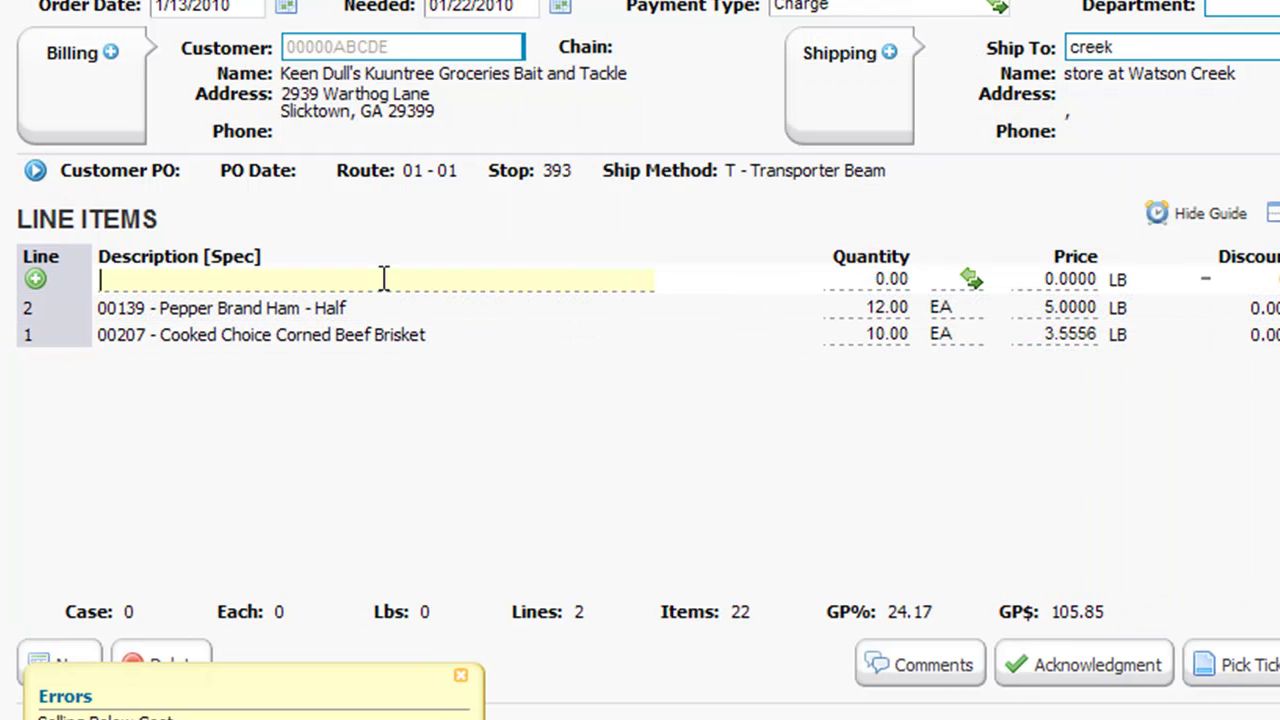
type("bo")
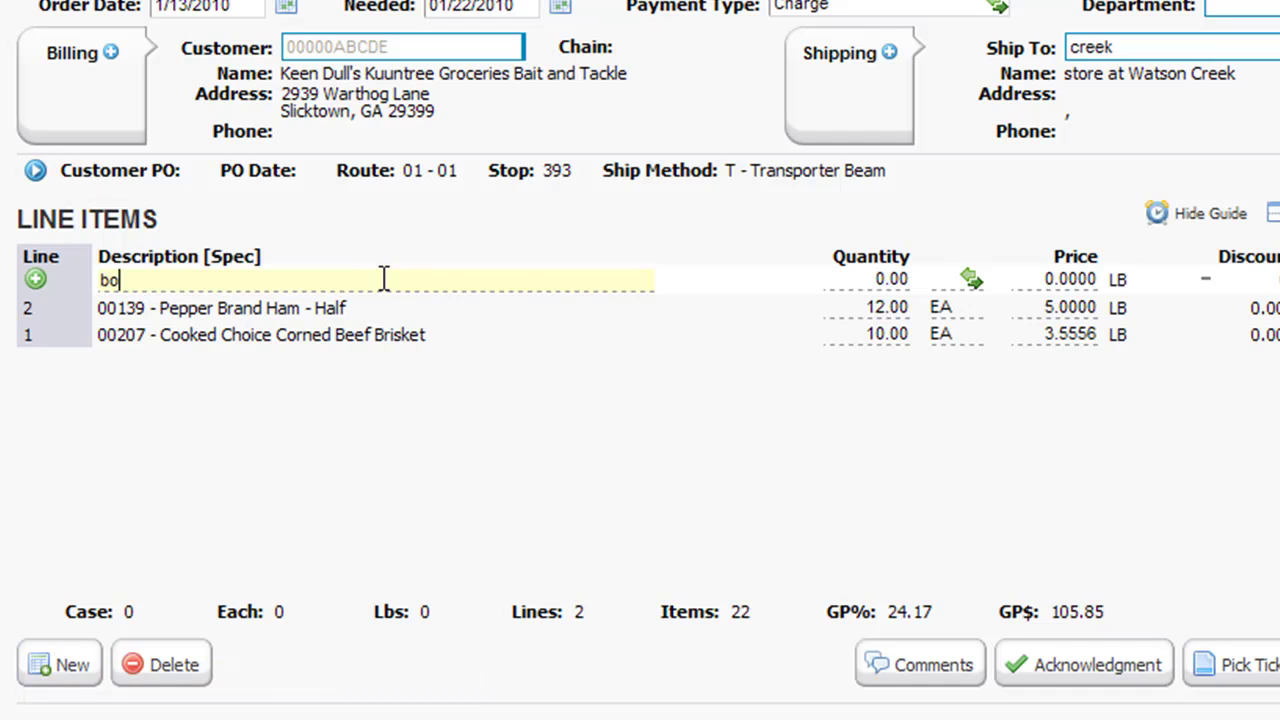
type("logna")
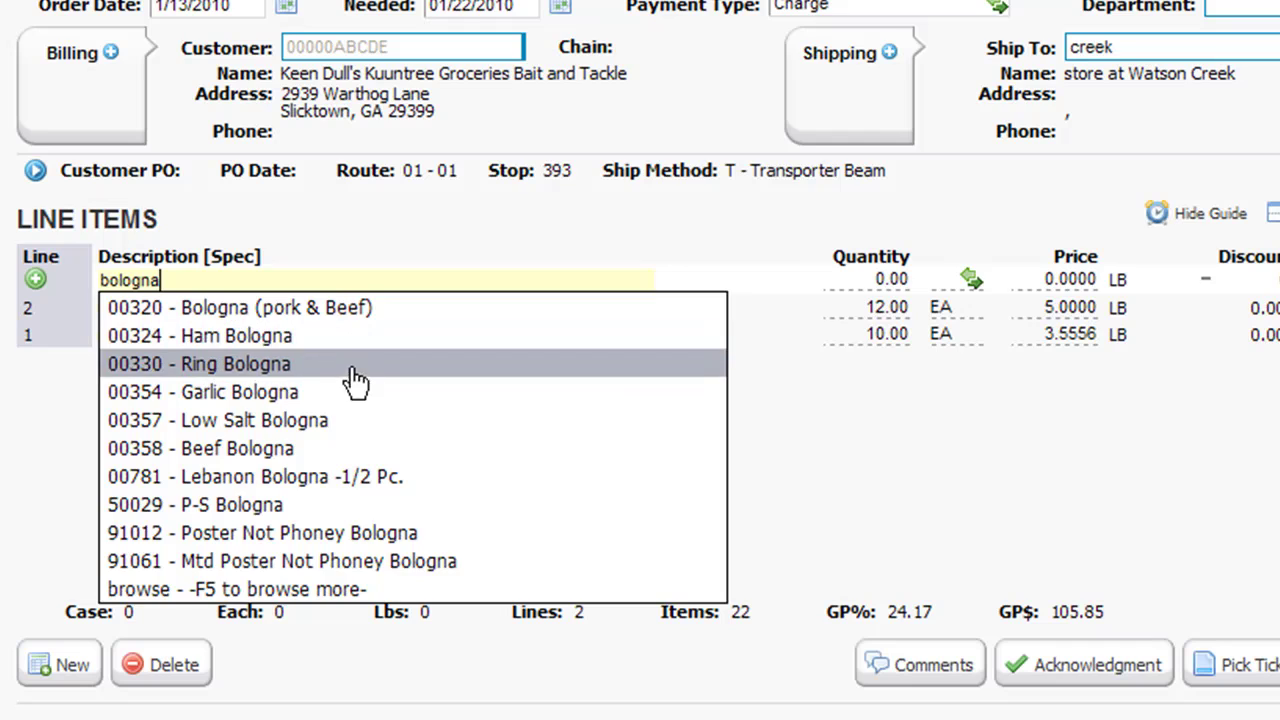
left_click(355, 378)
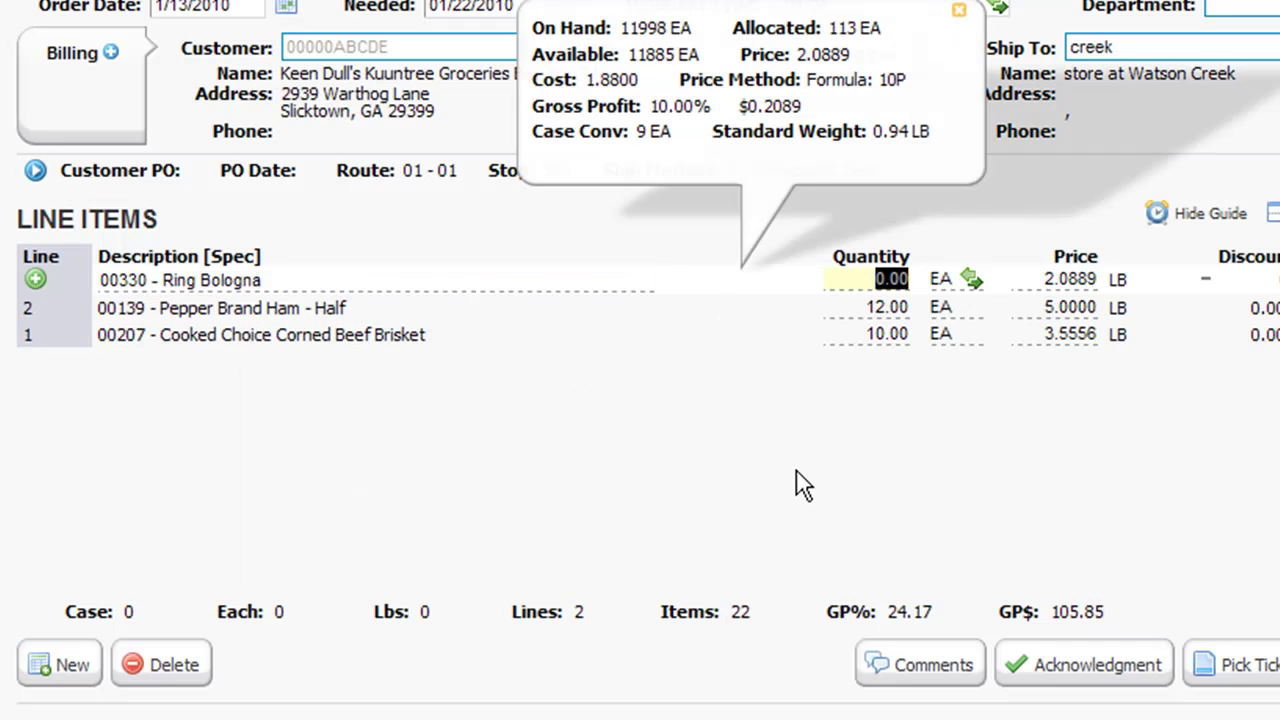
type("15")
key("Return")
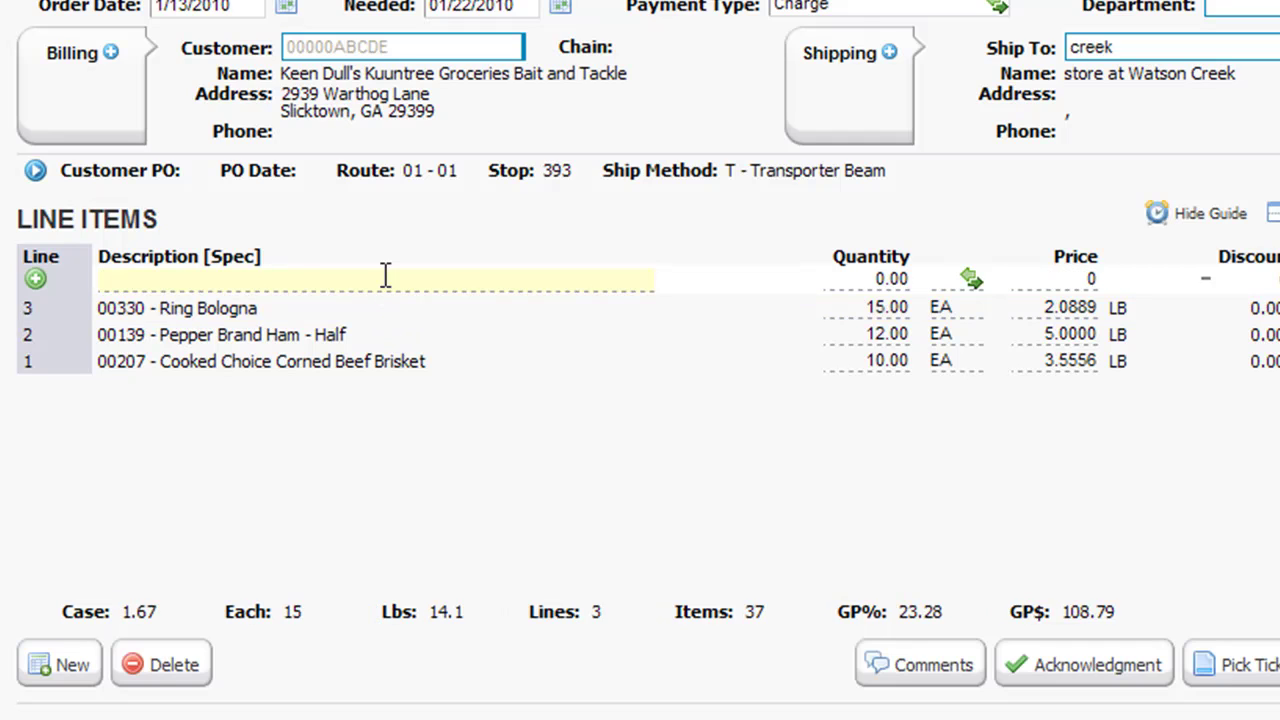
type("turkey")
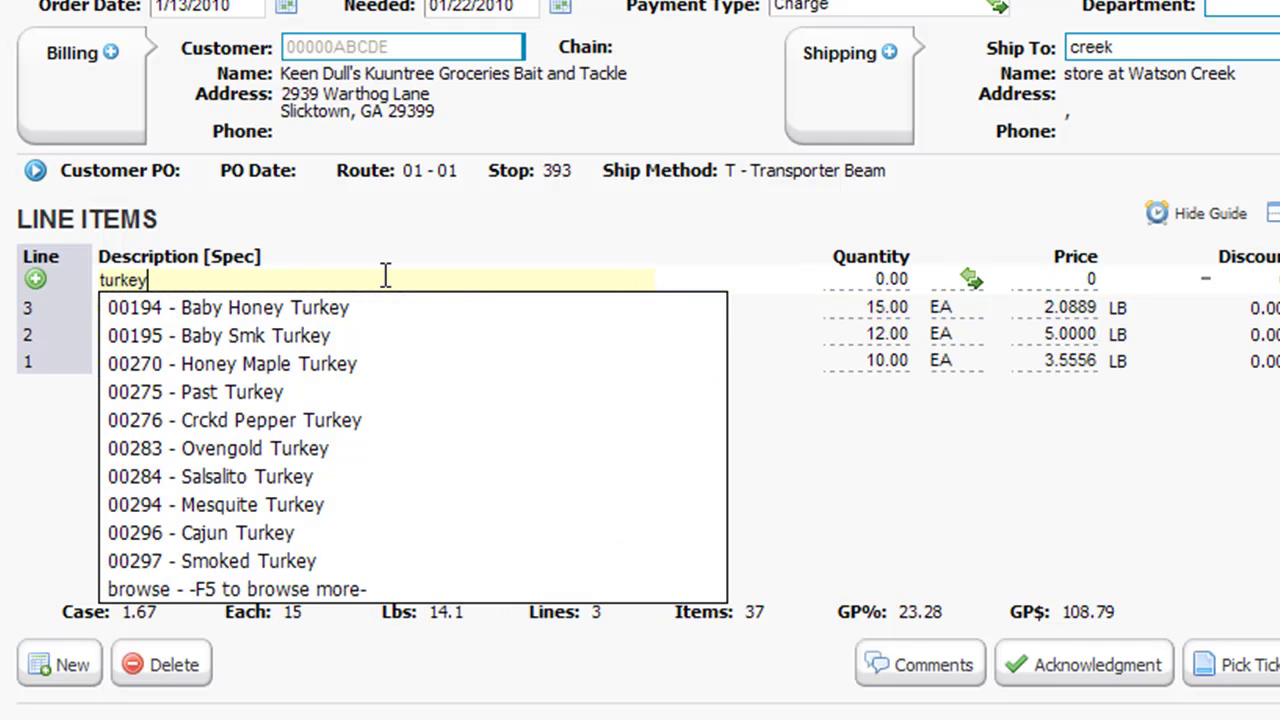
left_click(377, 363)
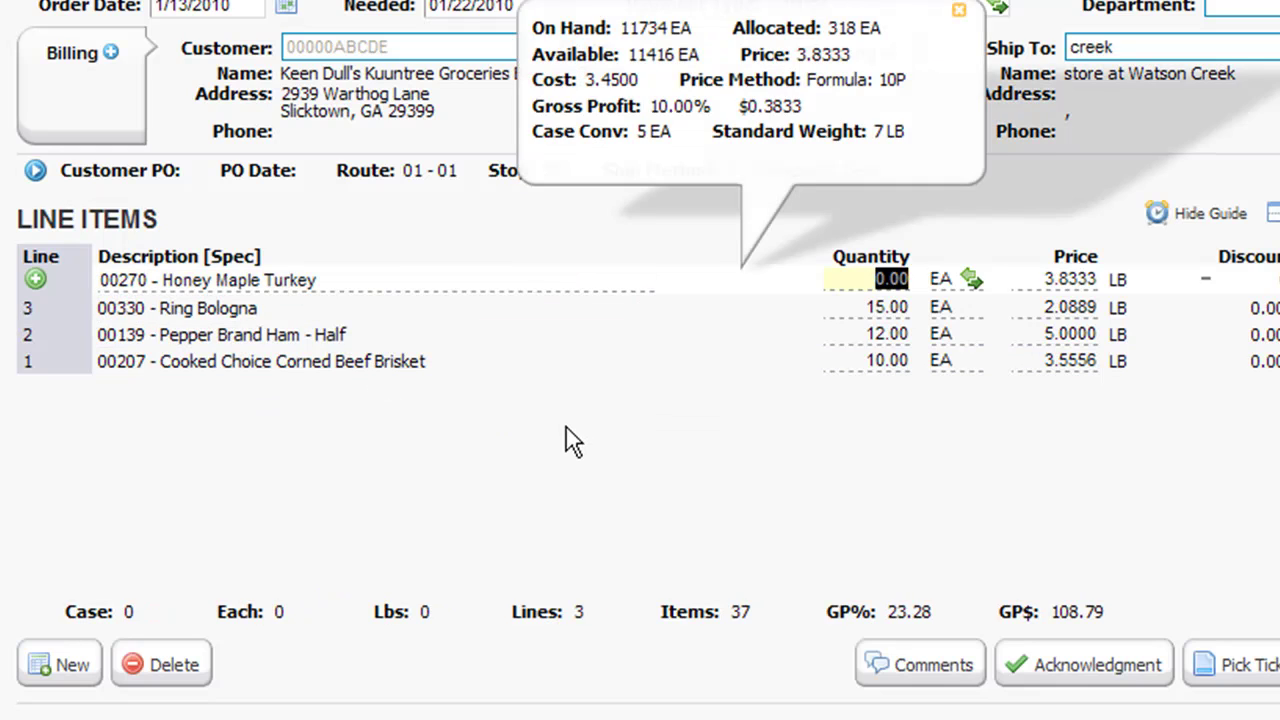
type("8")
key("Return")
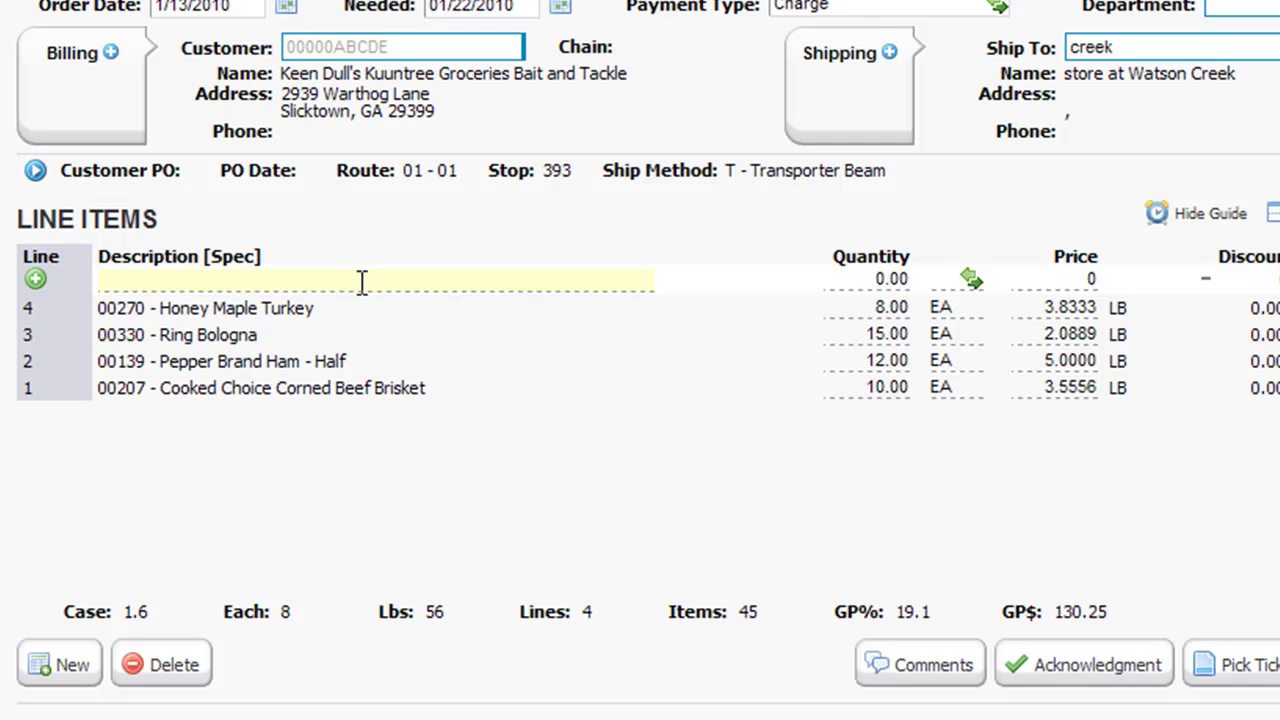
Step: Add lines for 4 Vermont White Cheddar and 9 Baby Swiss Cheese
type("cheddar")
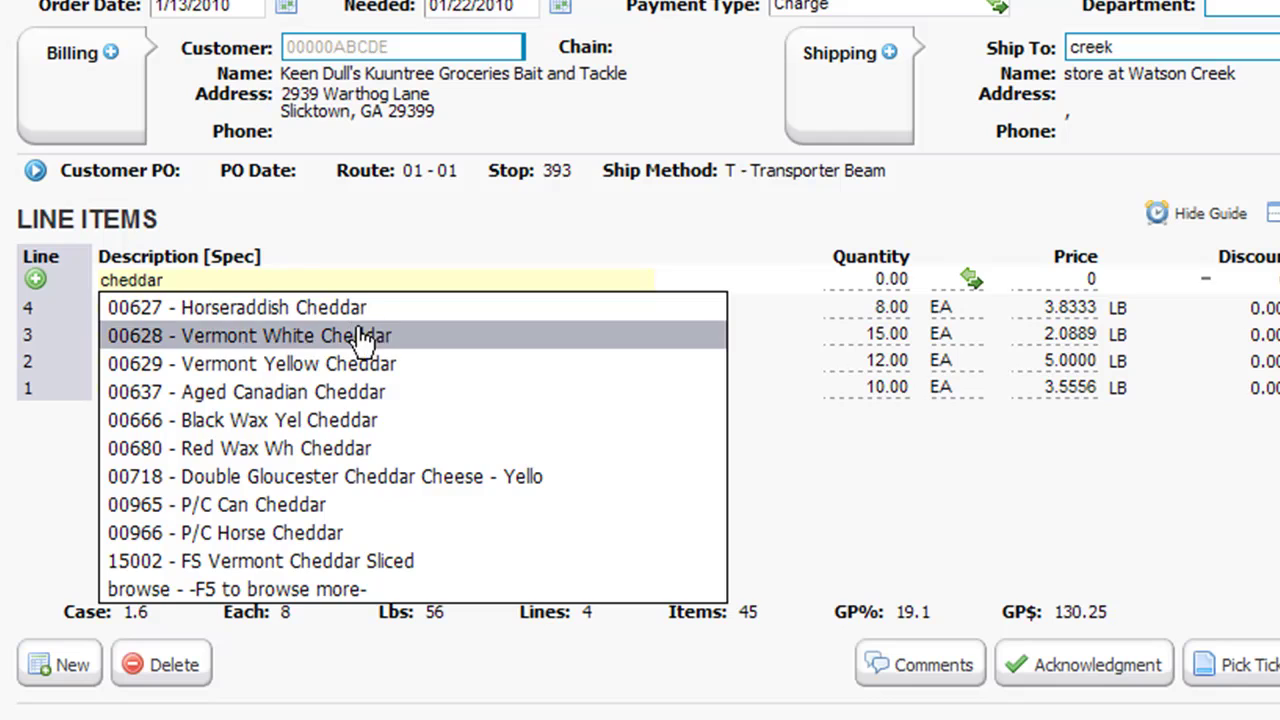
left_click(362, 338)
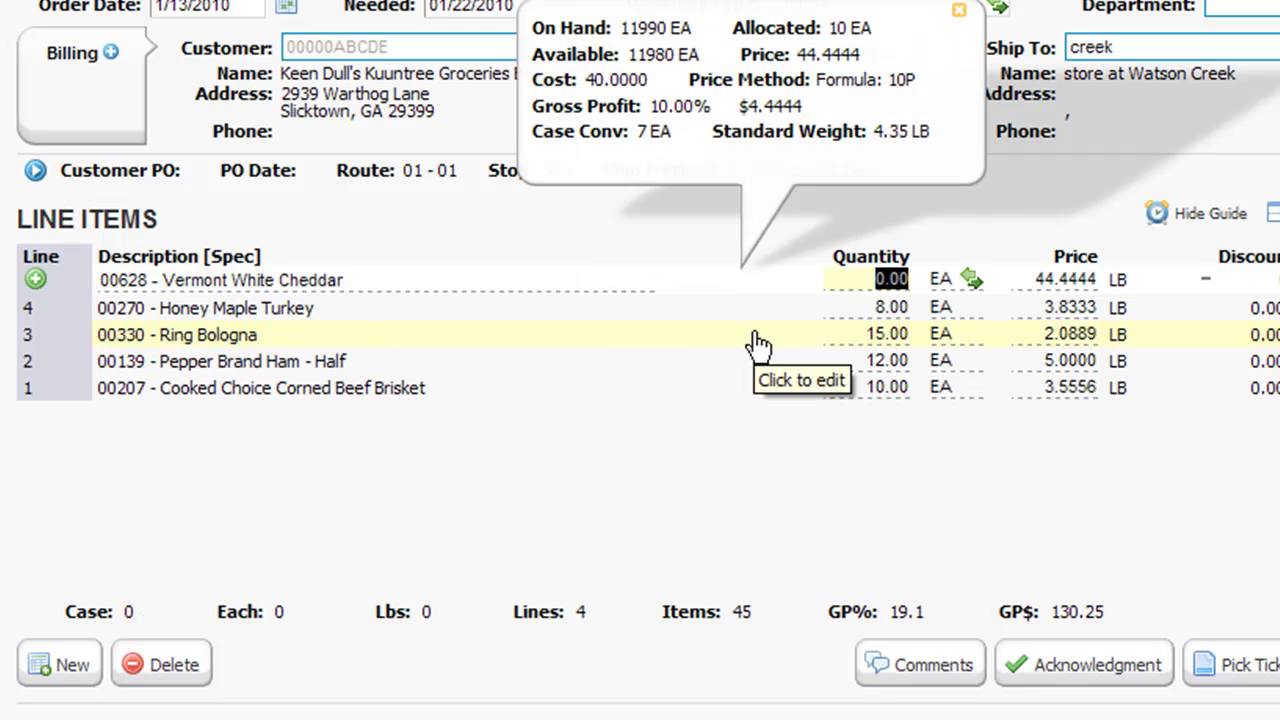
type("4")
key("Return")
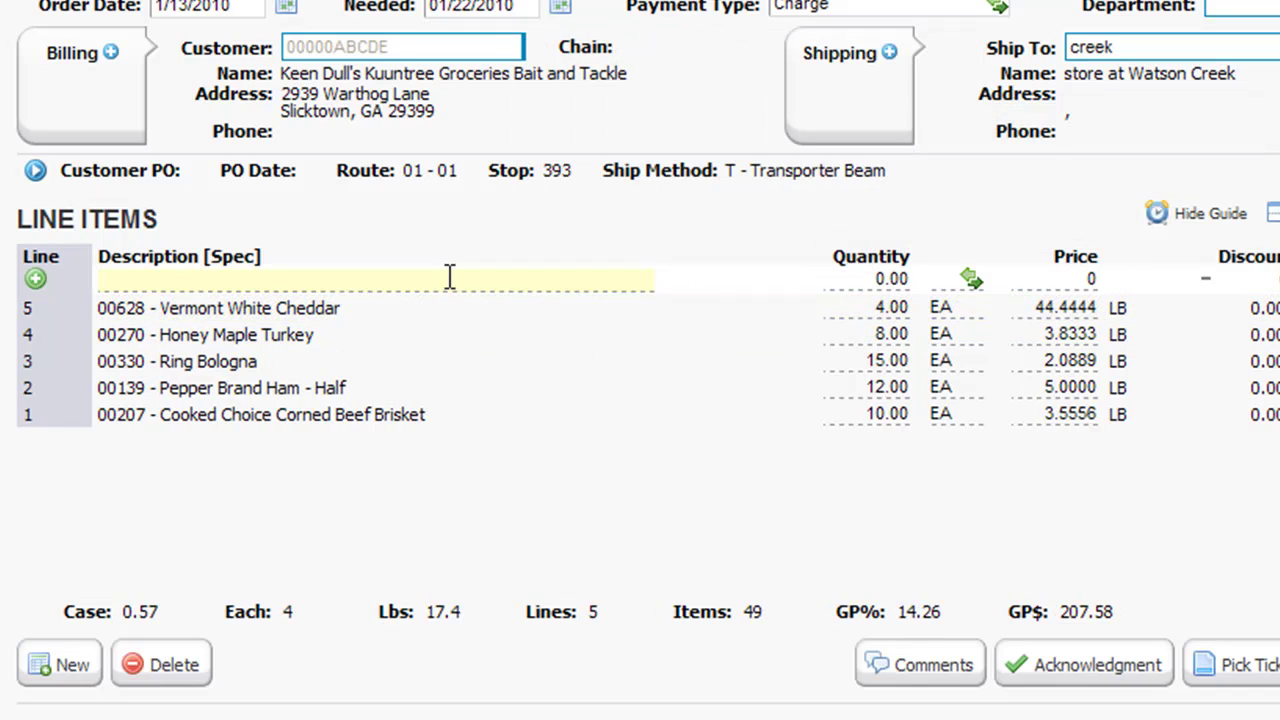
type("swiss")
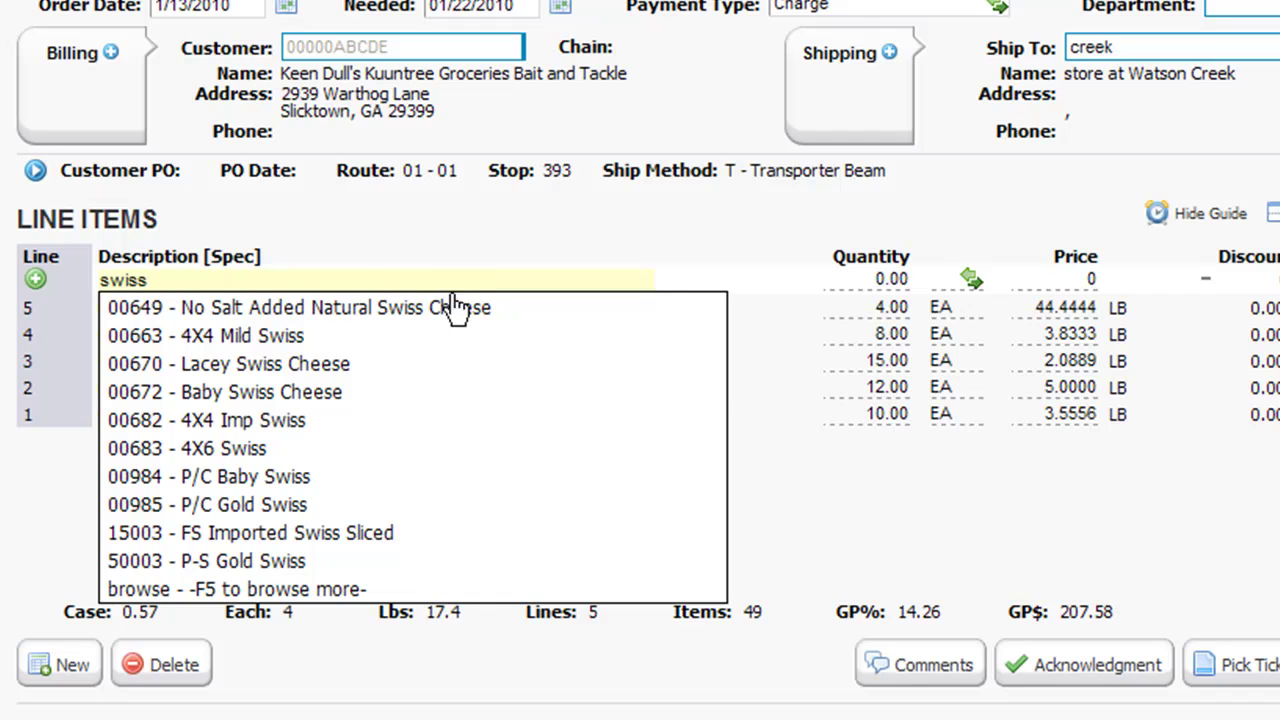
left_click(438, 399)
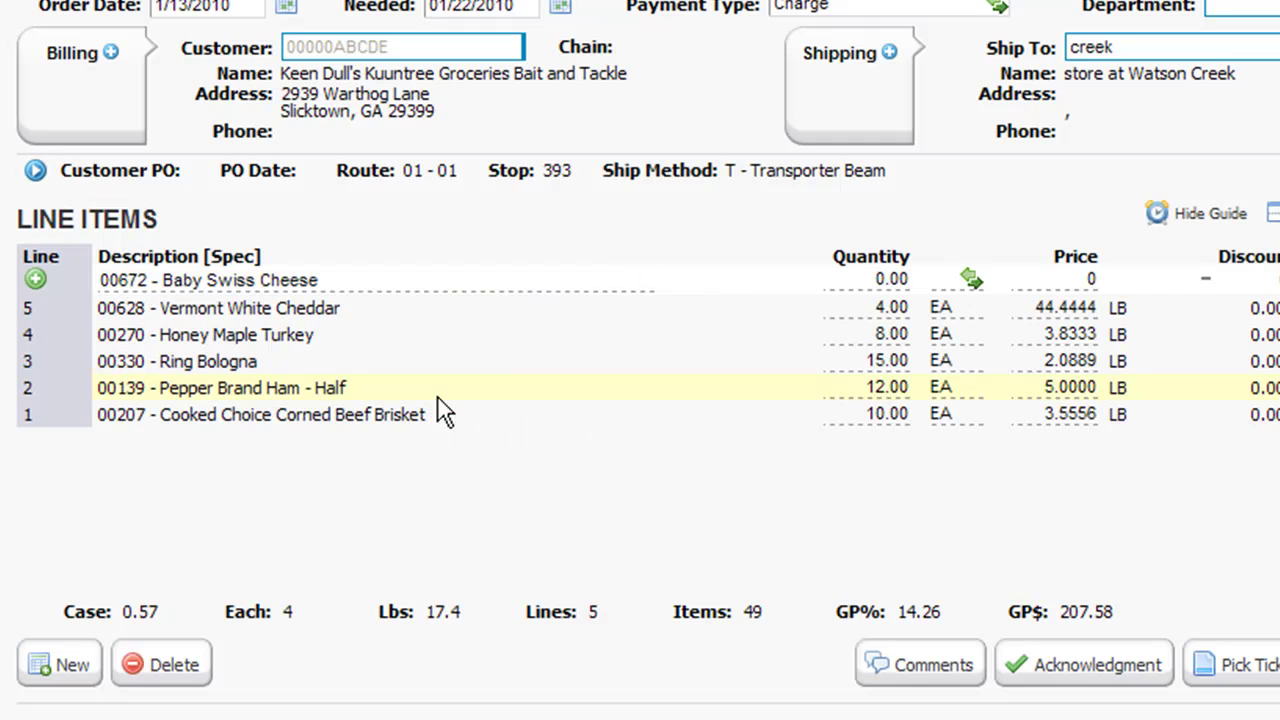
type("9")
key("Return")
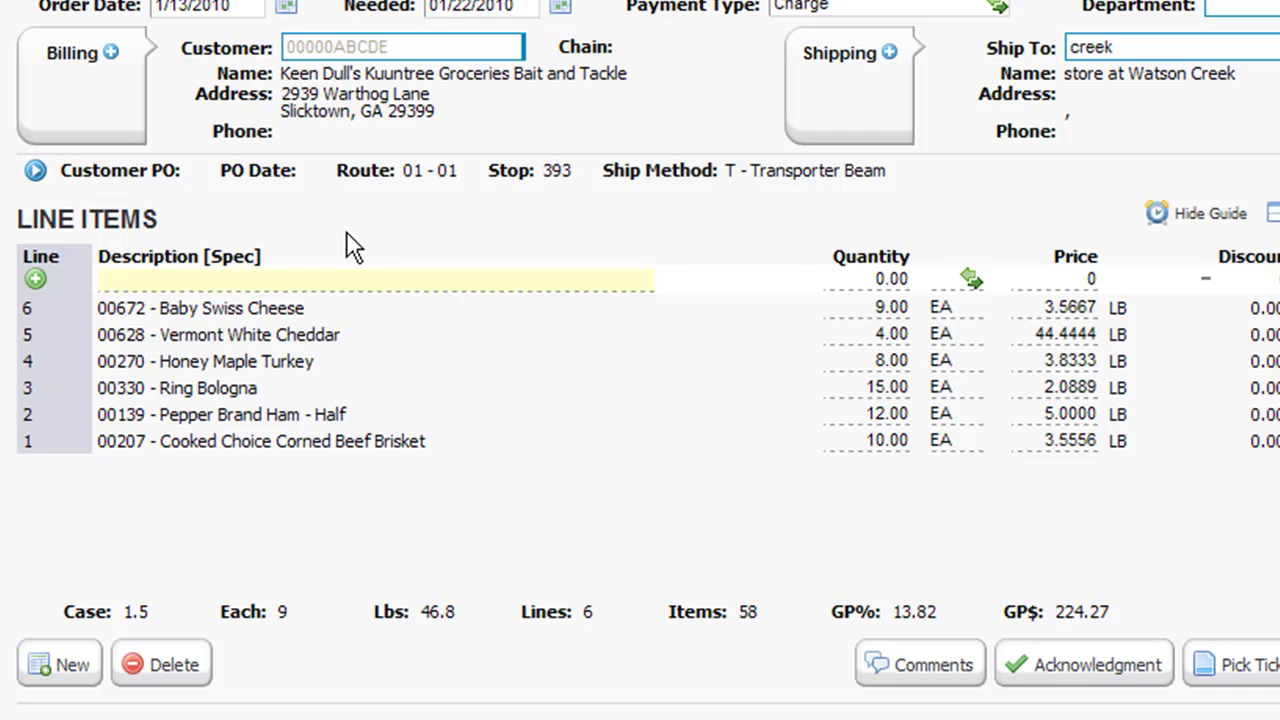
Step: Add item 00654 Muenster Cheese as line 7 with quantity 10
type("muenster")
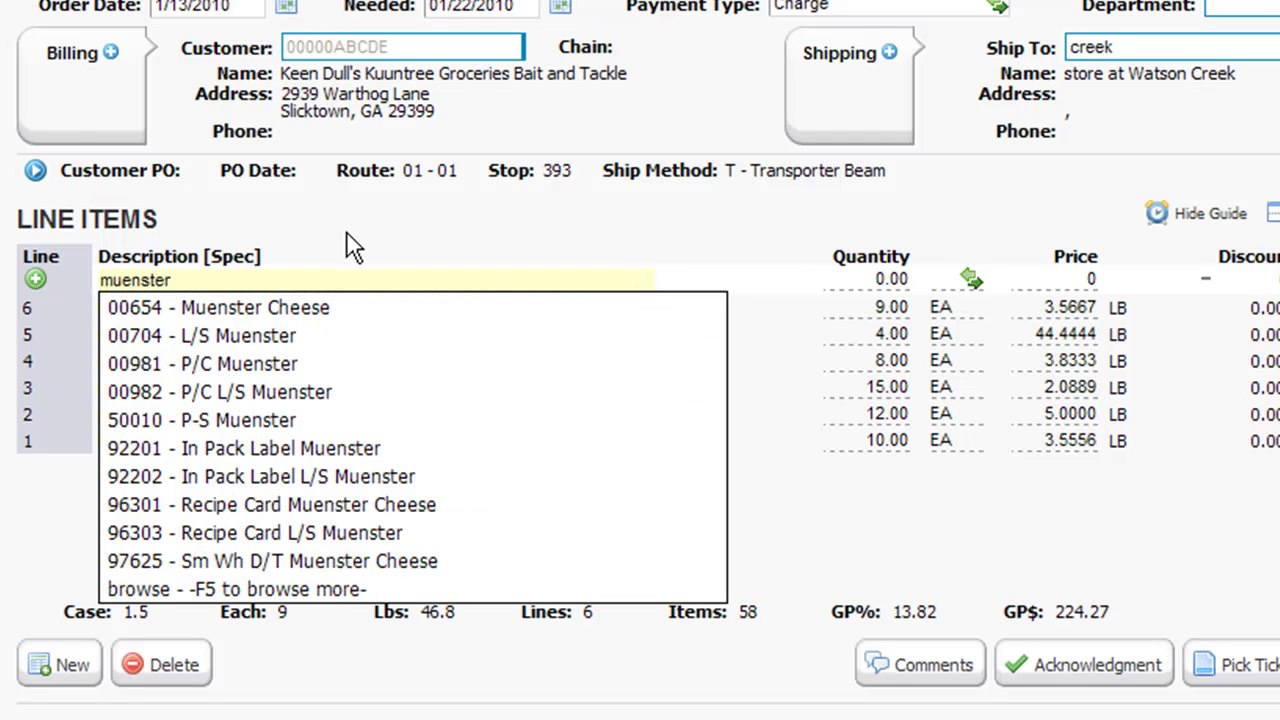
key("Return")
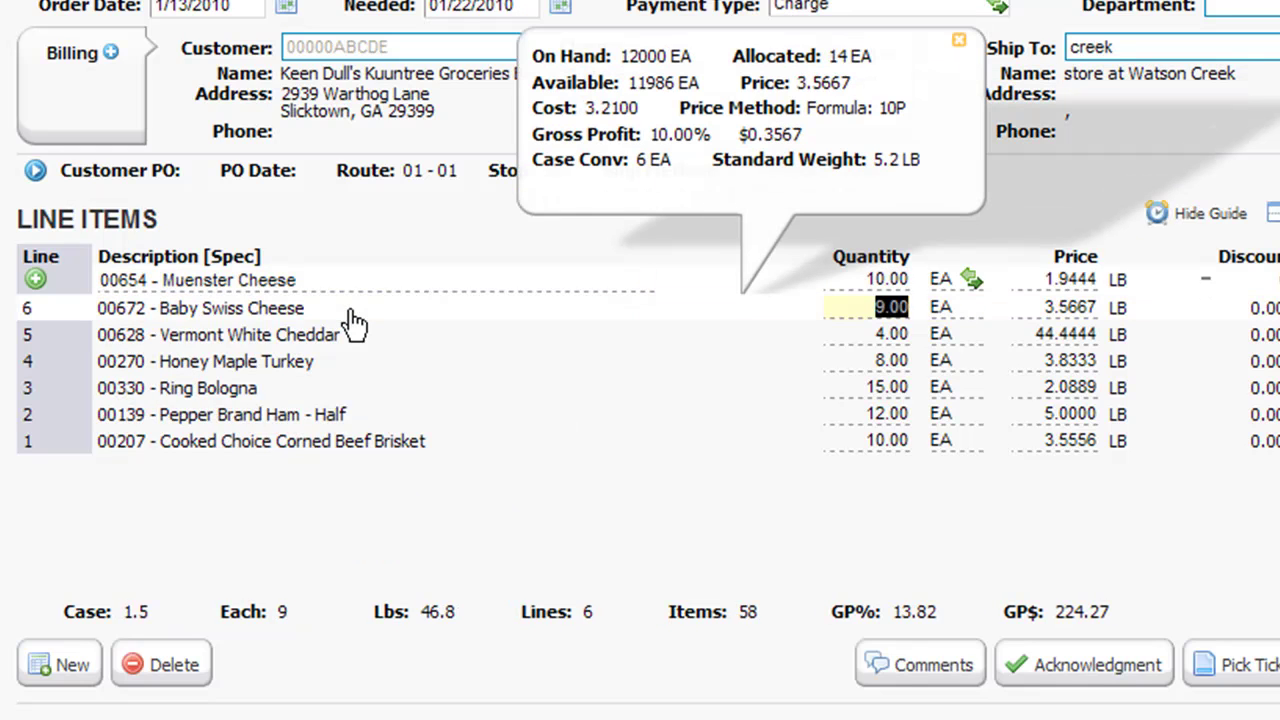
key("Return")
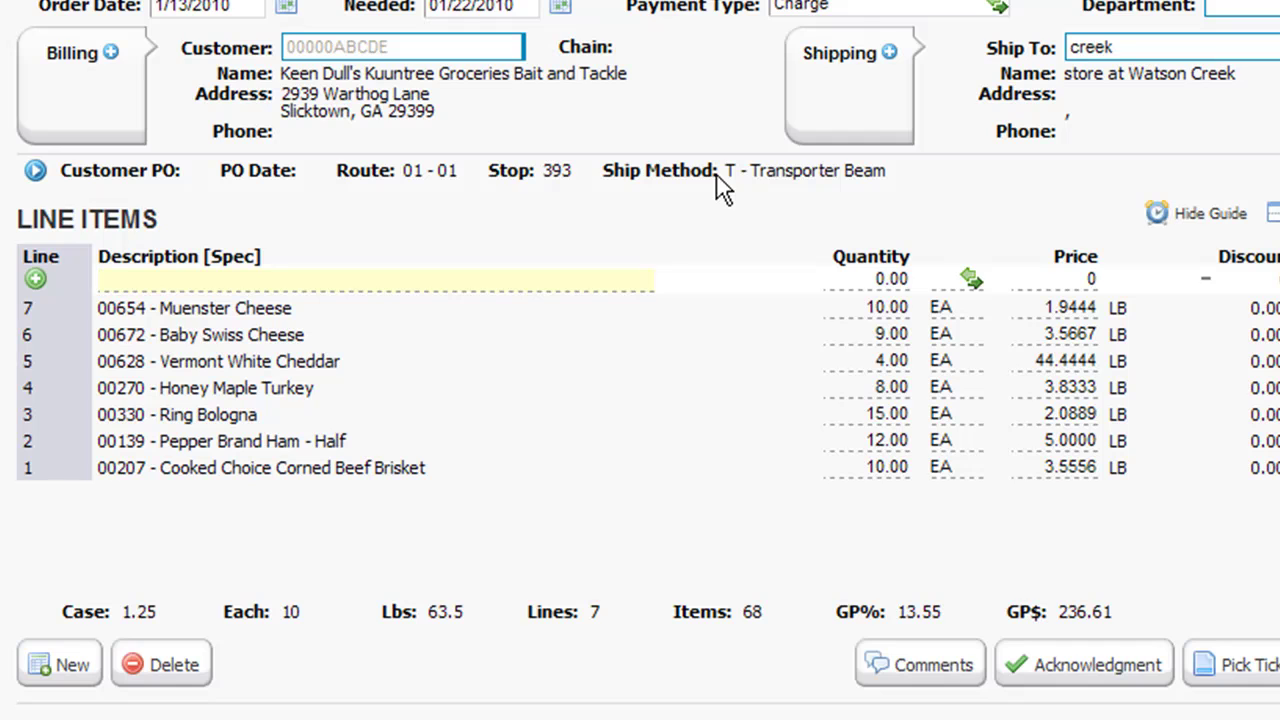
key("Down")
key("Down")
key("Down")
key("Down")
key("Down")
key("Down")
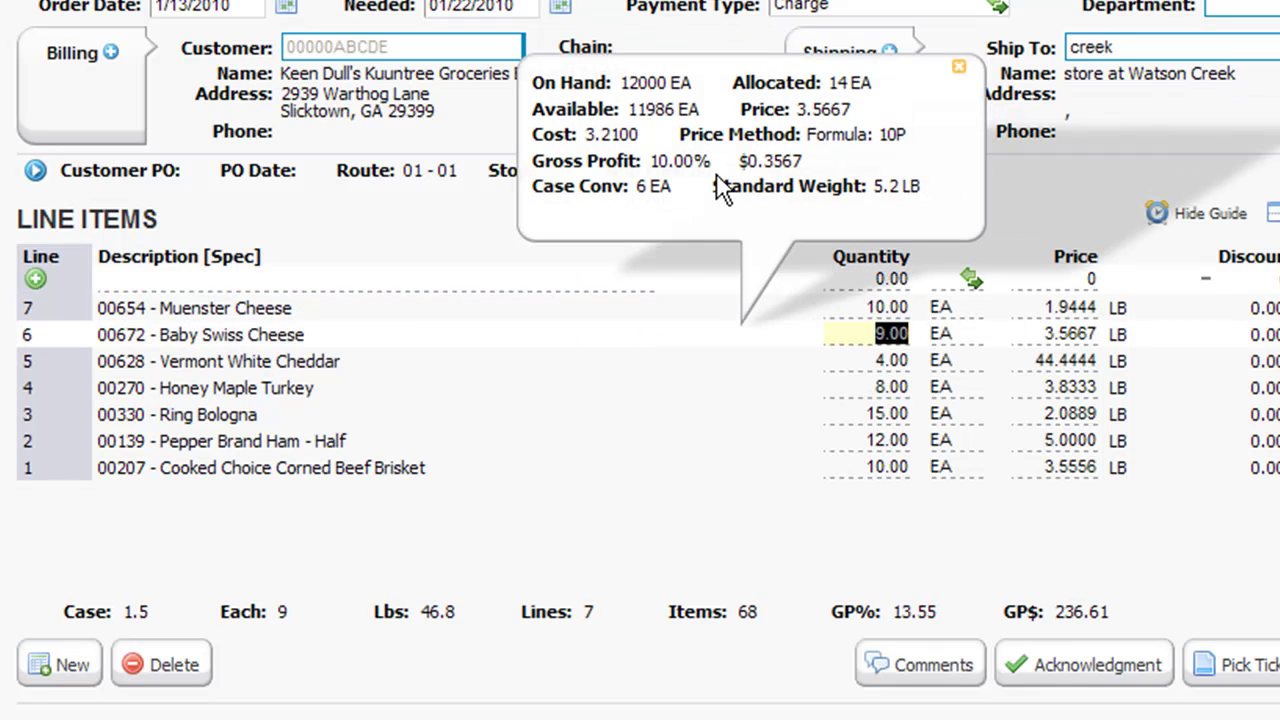
key("Up")
key("Up")
key("Up")
key("Up")
key("Down")
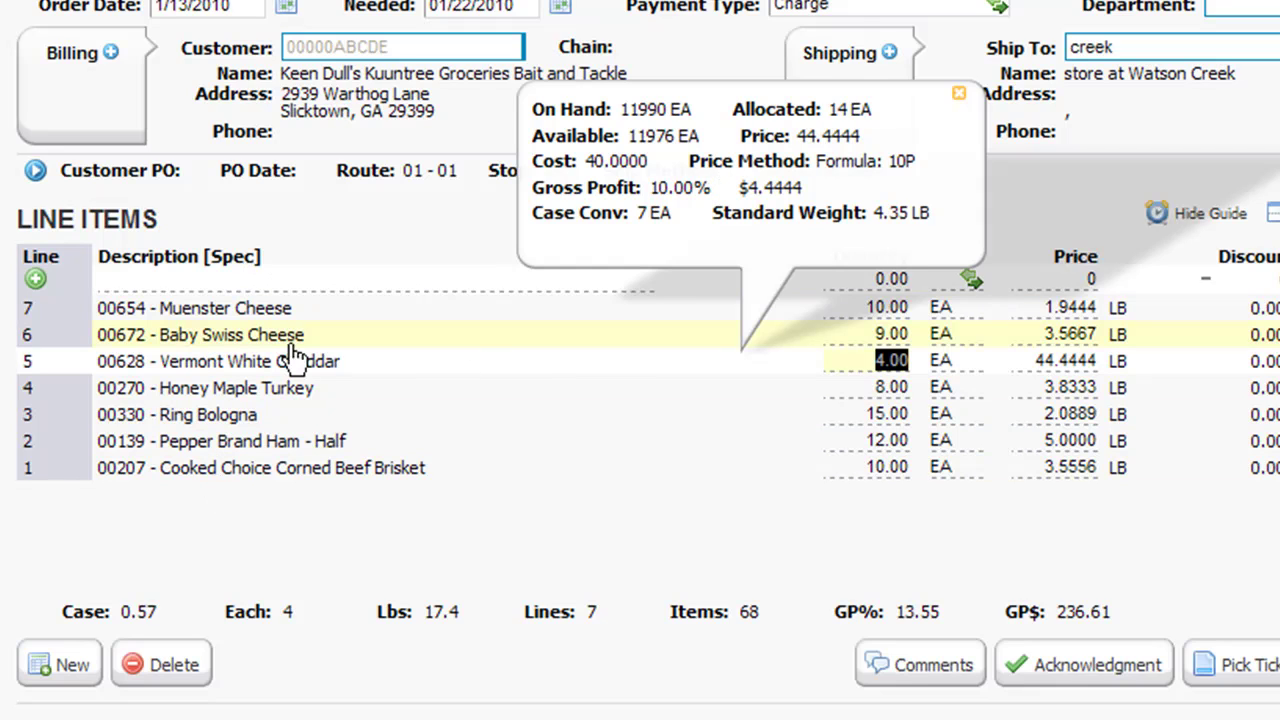
key("Down")
key("Down")
key("Up")
key("Up")
key("Up")
key("Up")
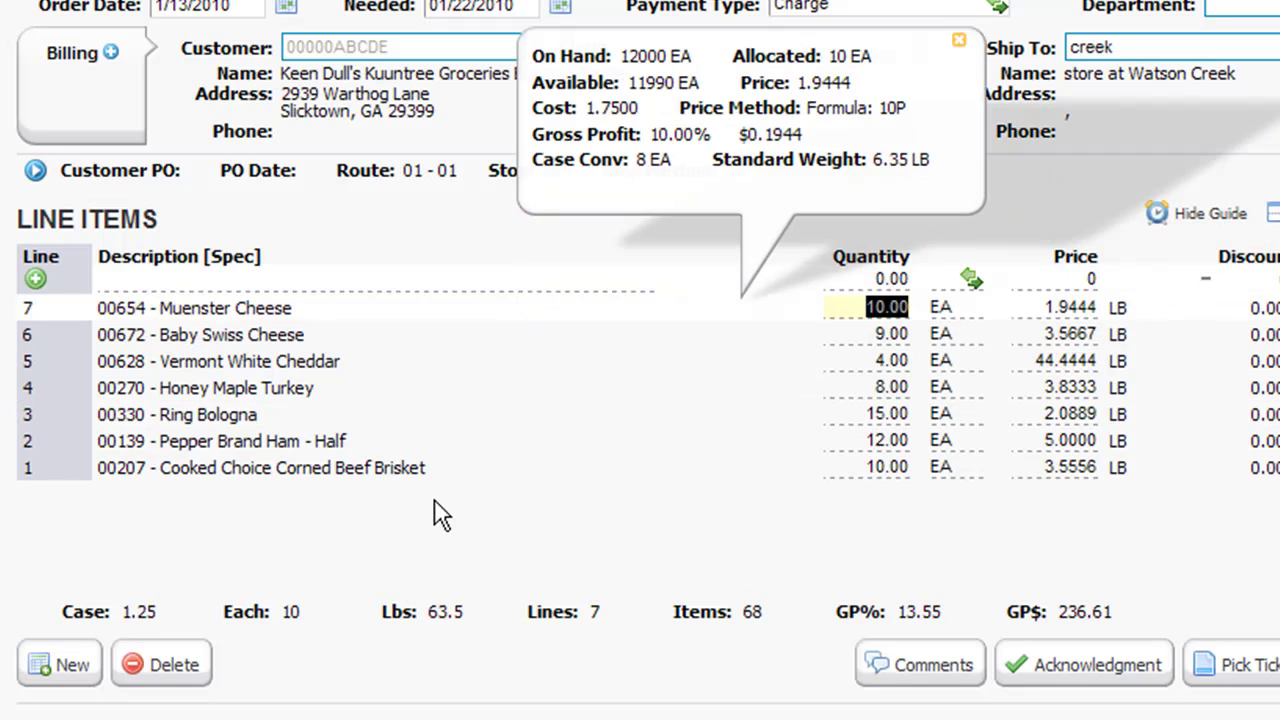
key("Down")
key("Down")
key("Down")
key("Down")
key("Down")
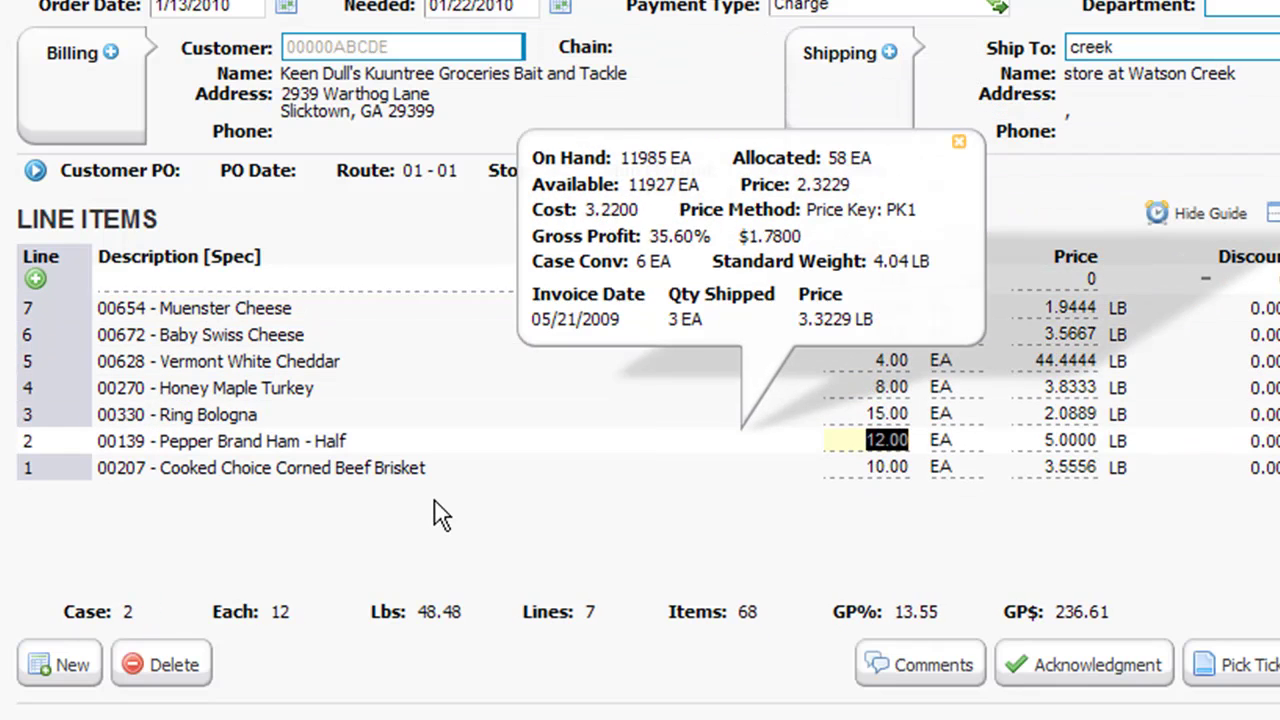
key("Up")
key("Up")
key("Up")
key("Up")
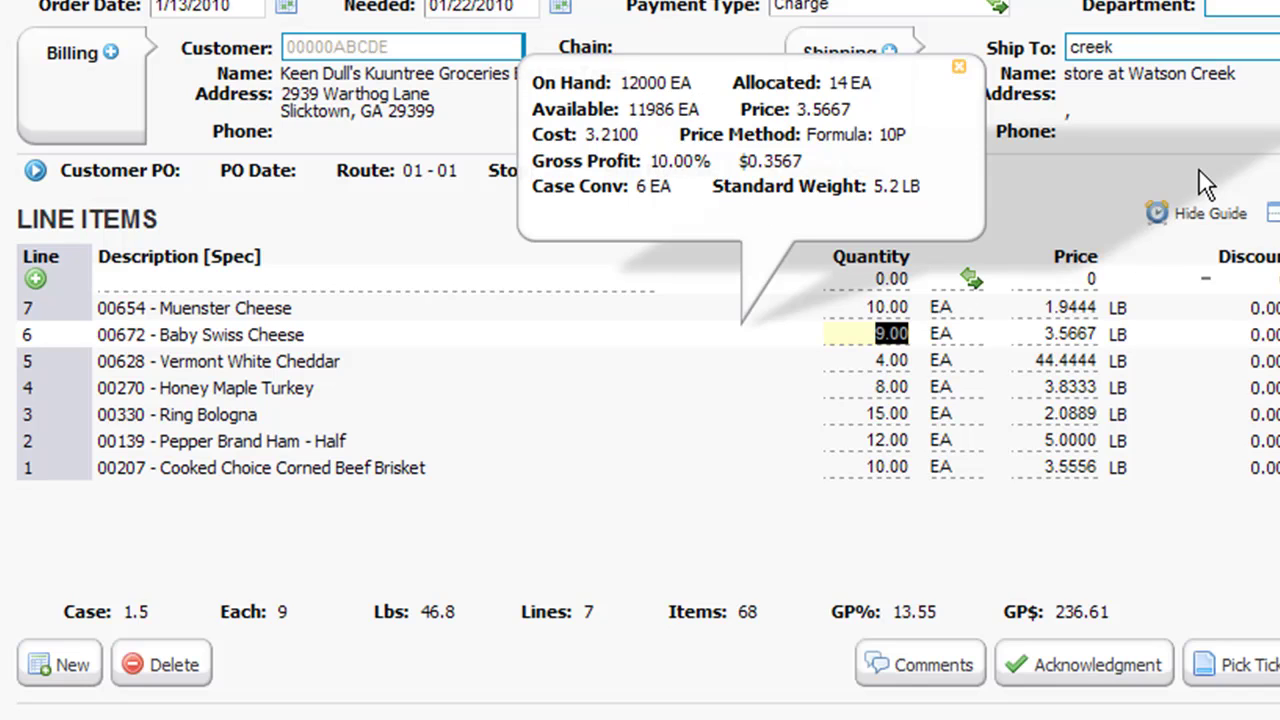
key("Down")
key("Down")
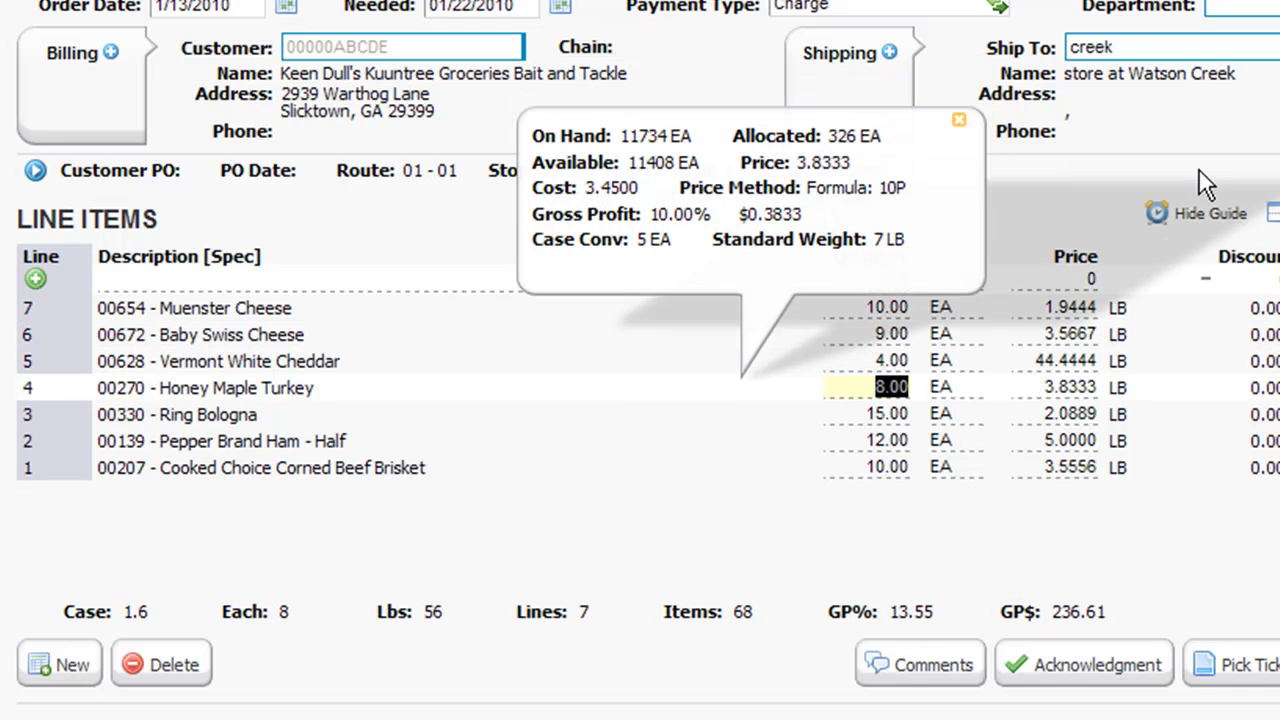
key("Down")
key("Down")
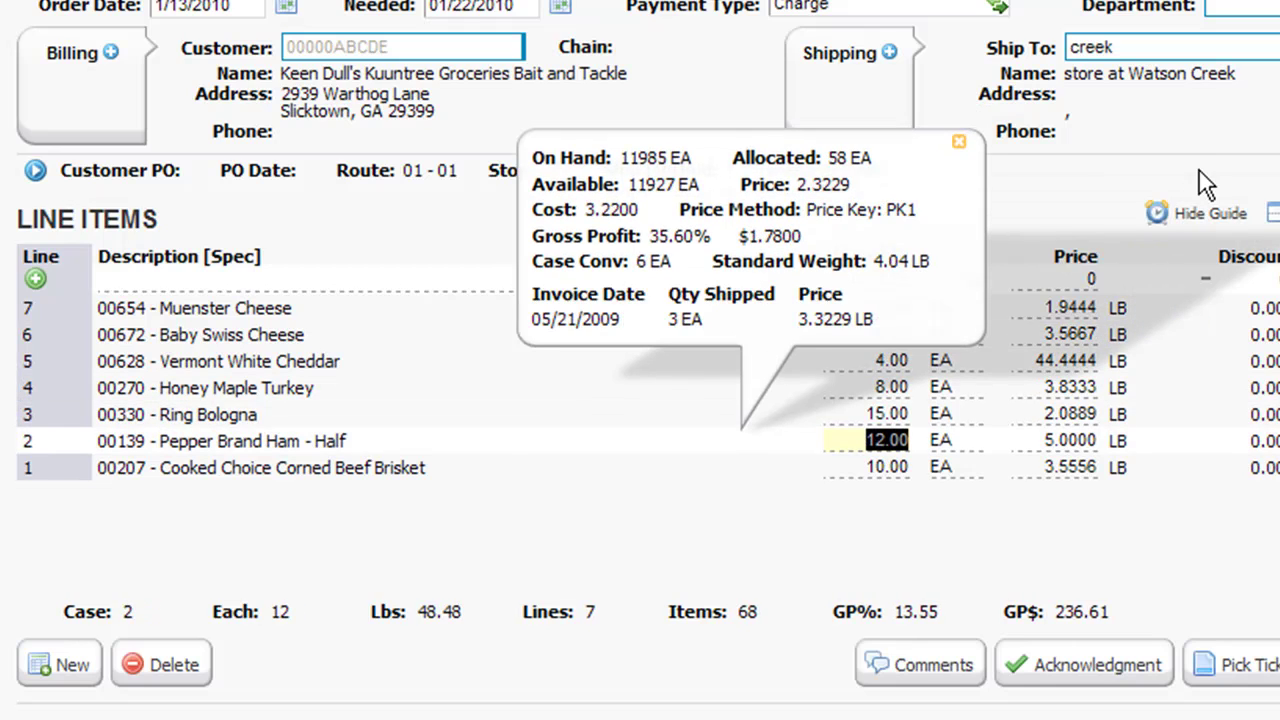
key("Down")
key("Up")
key("Up")
key("Up")
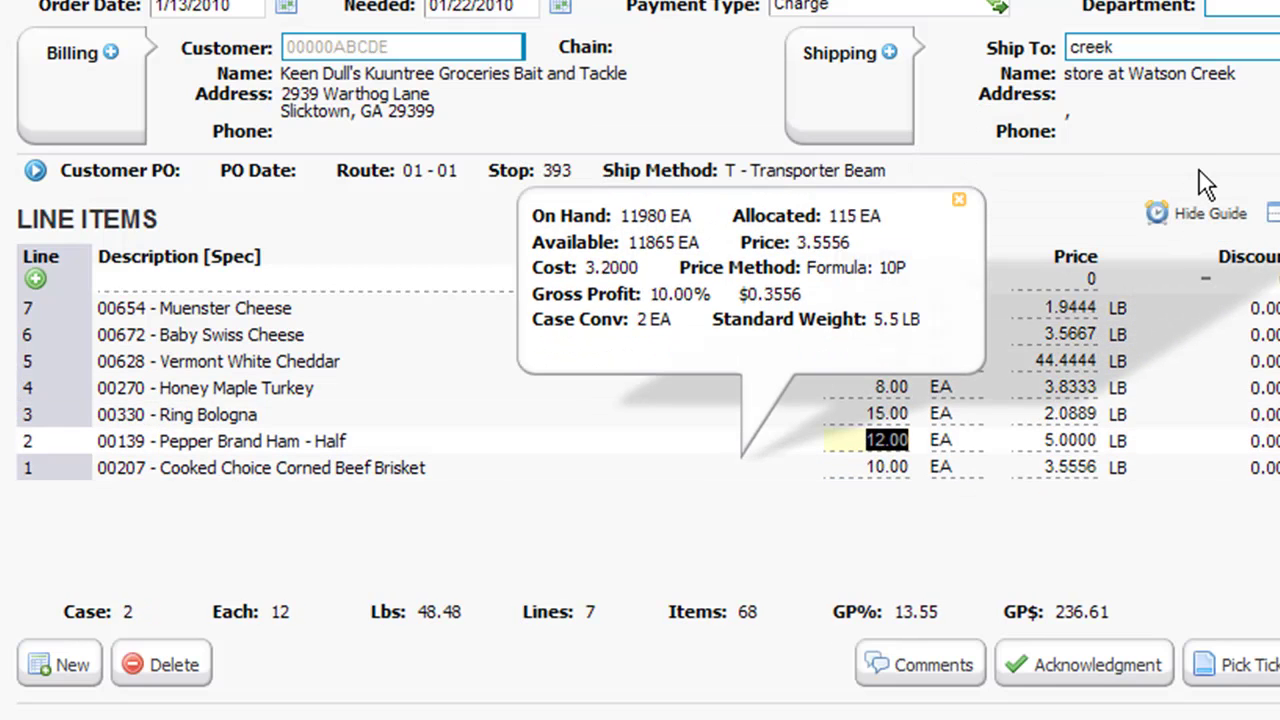
key("Up")
key("Up")
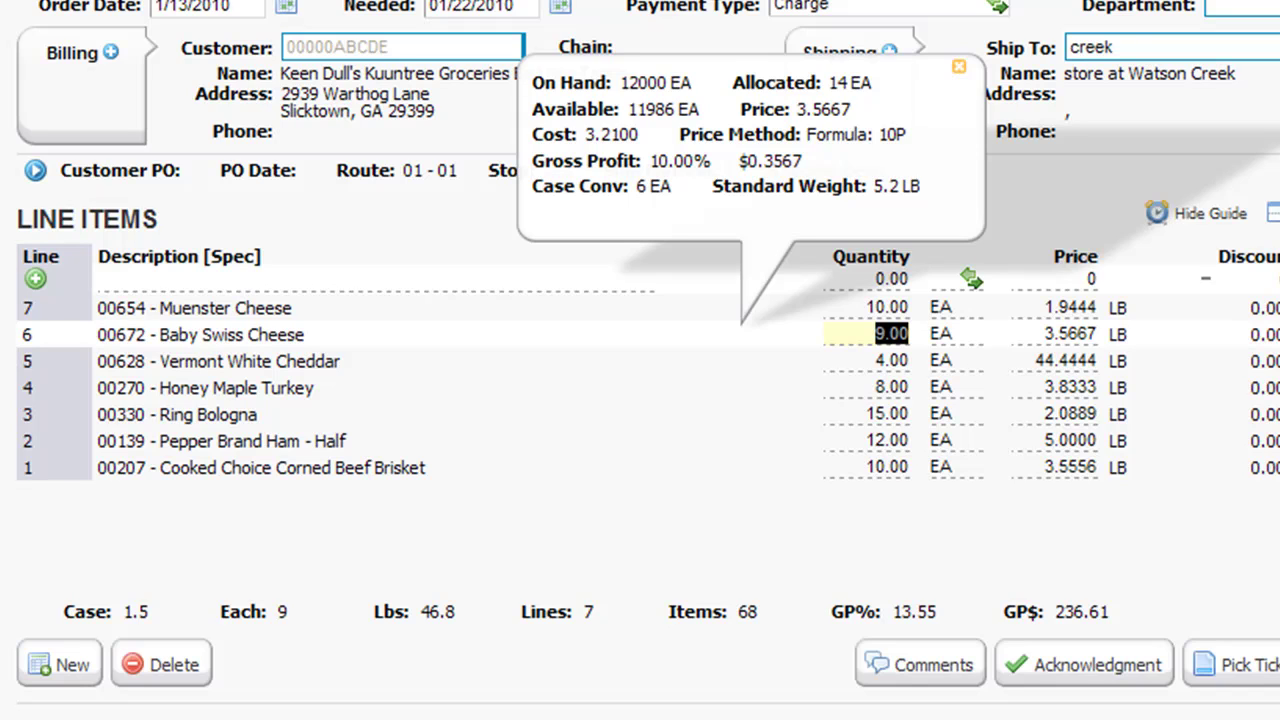
key("Down")
key("Down")
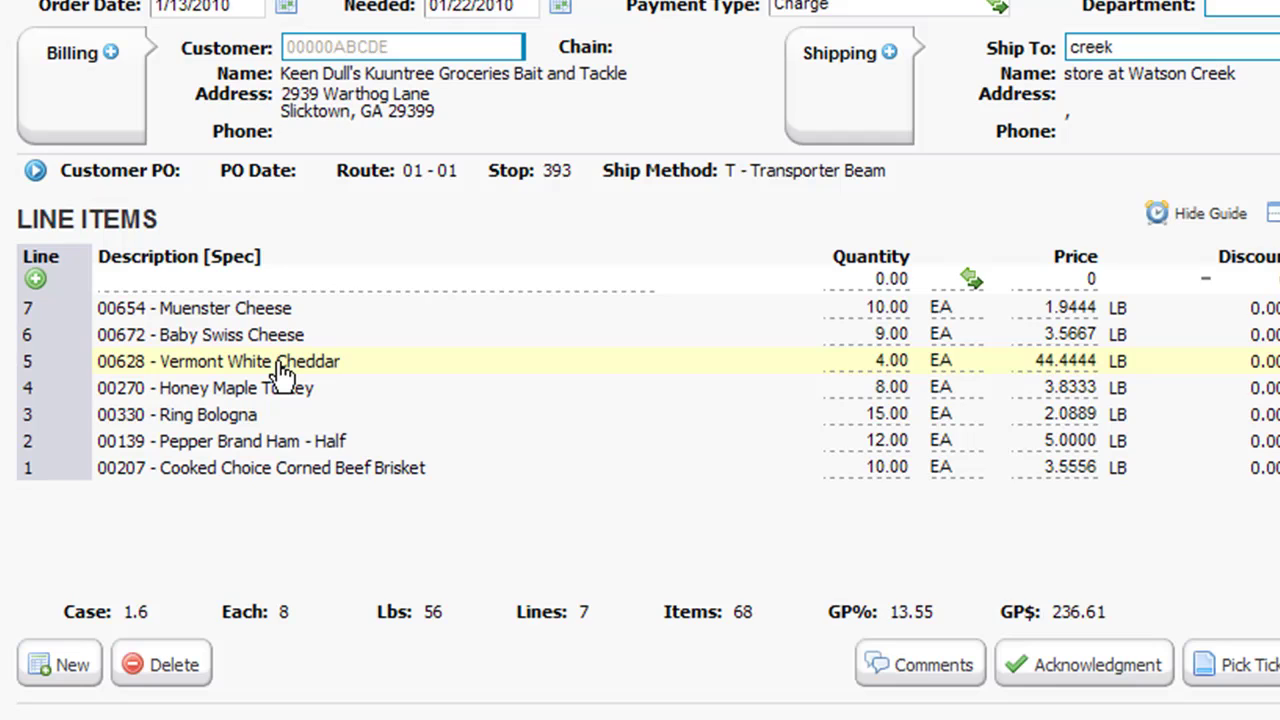
Step: Give line 5, Vermont White Cheddar, a 5.000 discount described as 'Bulk Discount'
right_click(70, 365)
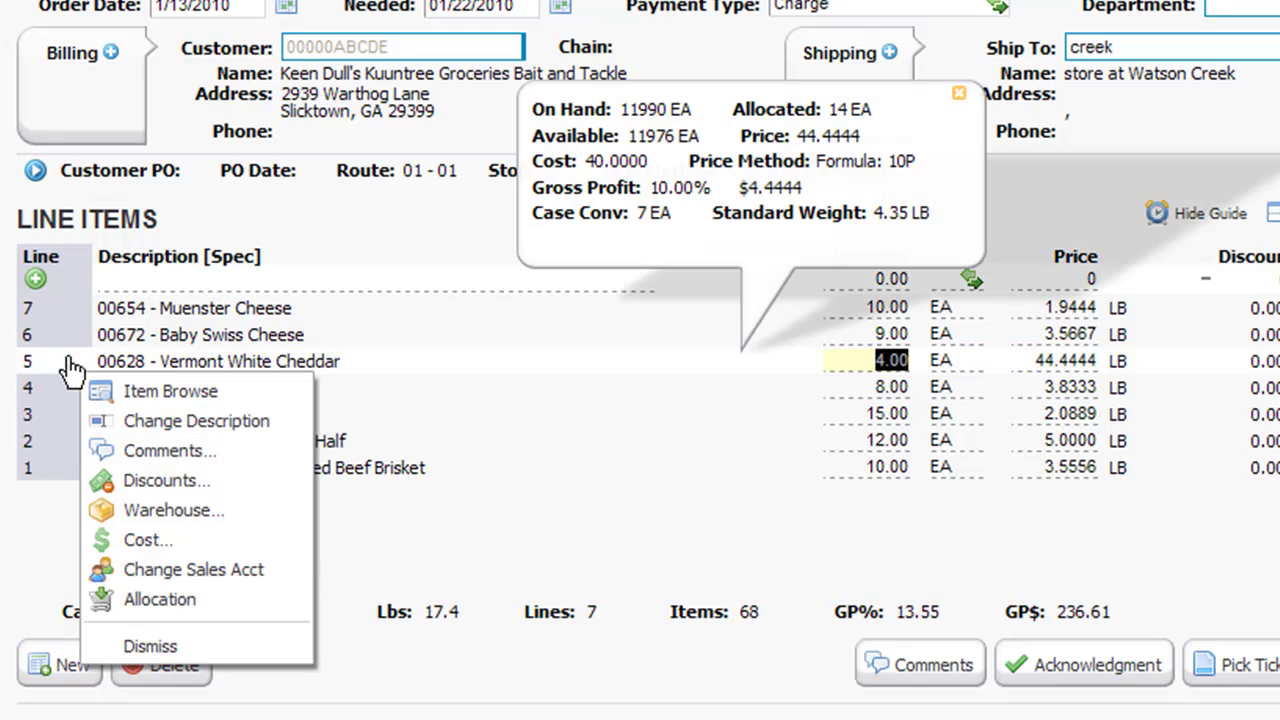
left_click(175, 488)
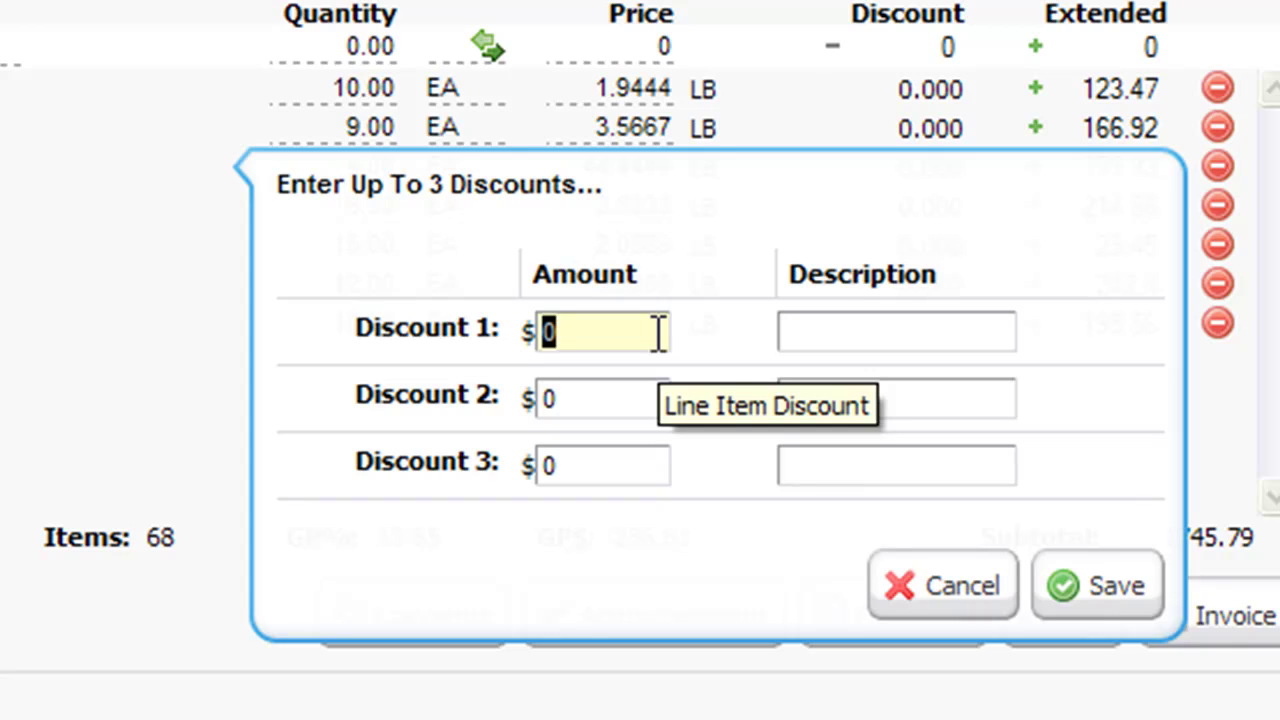
type("5")
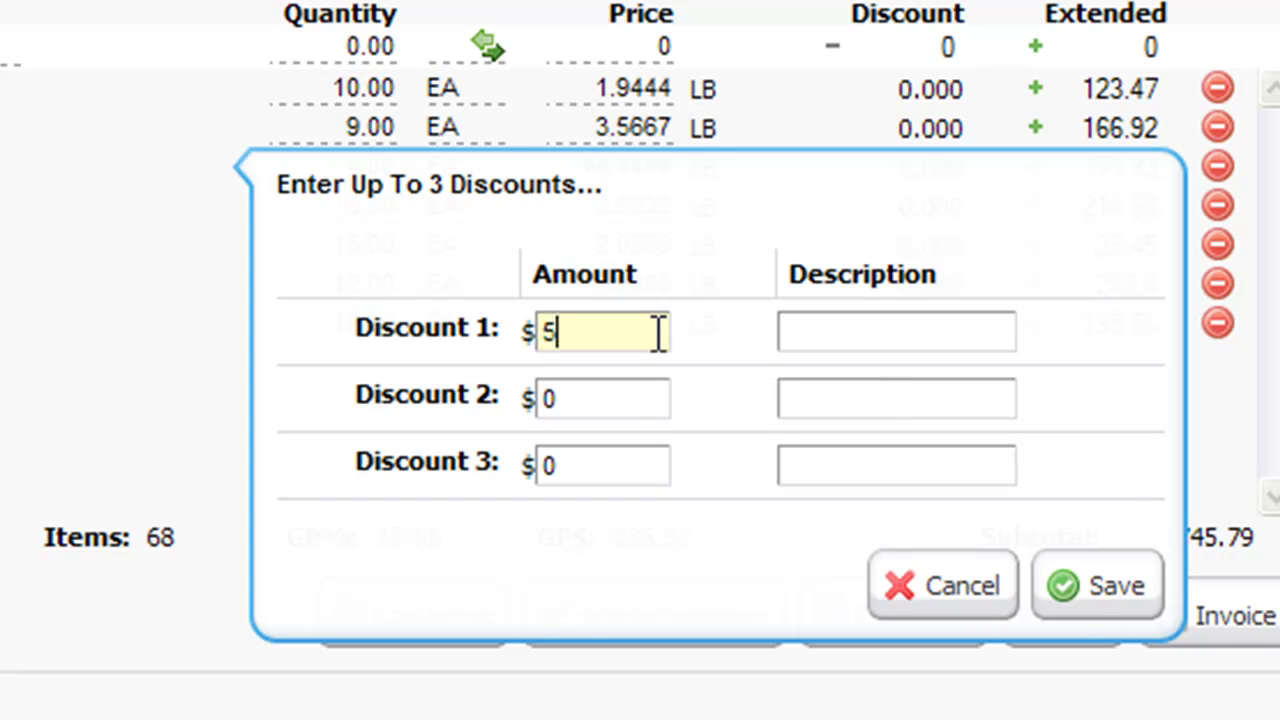
key("Tab")
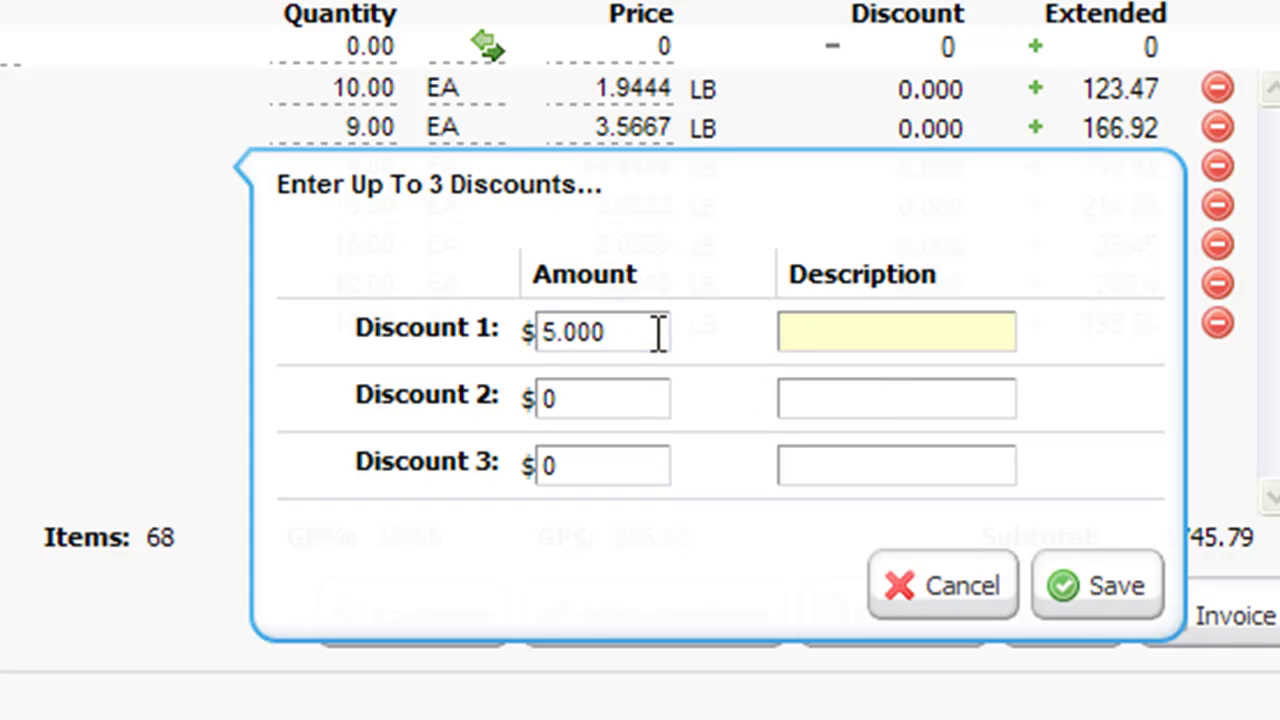
type("Bulk Discount")
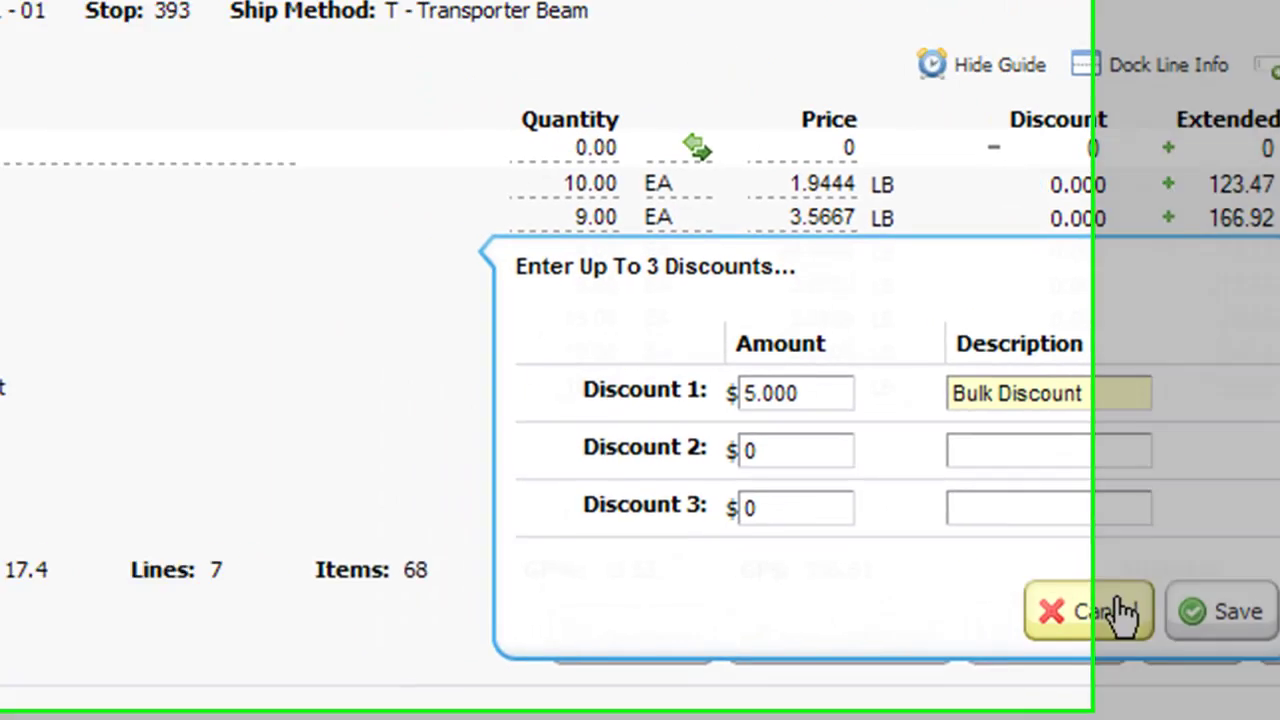
left_click(1097, 585)
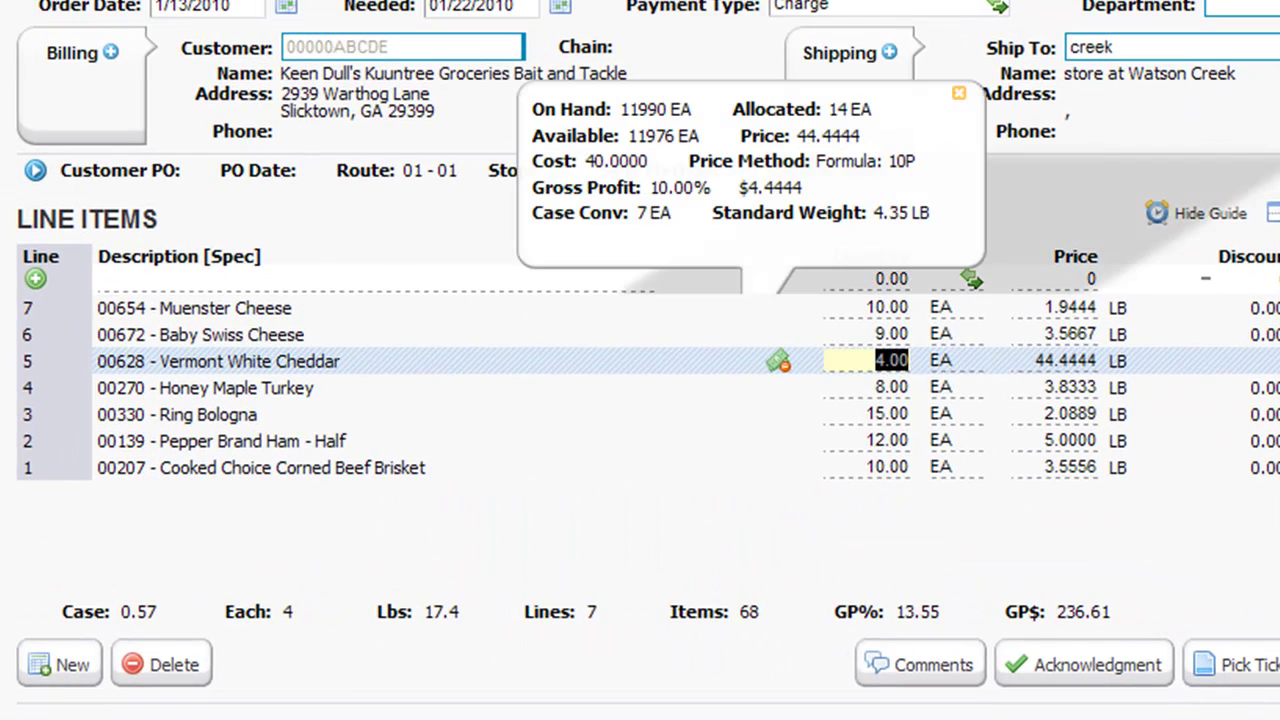
key("Down")
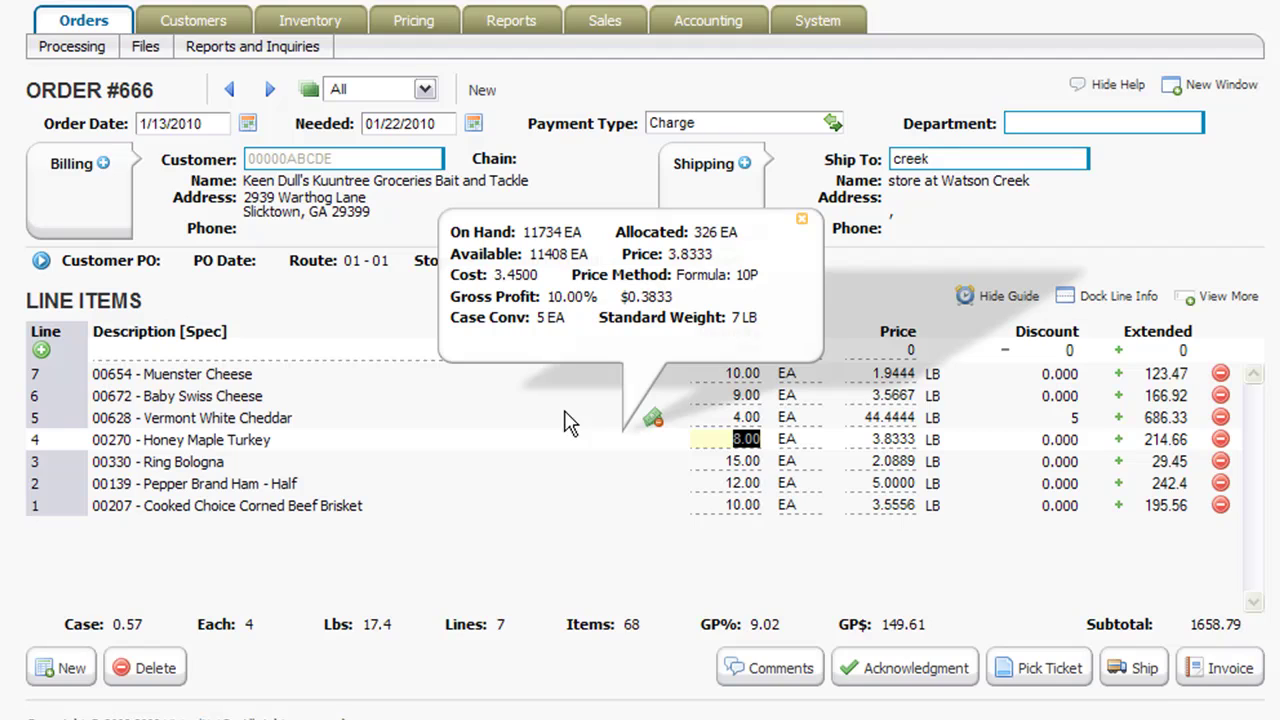
Step: Collapse order #666's header details into a summary line and show additional line item information
left_click(8, 316)
left_click(41, 261)
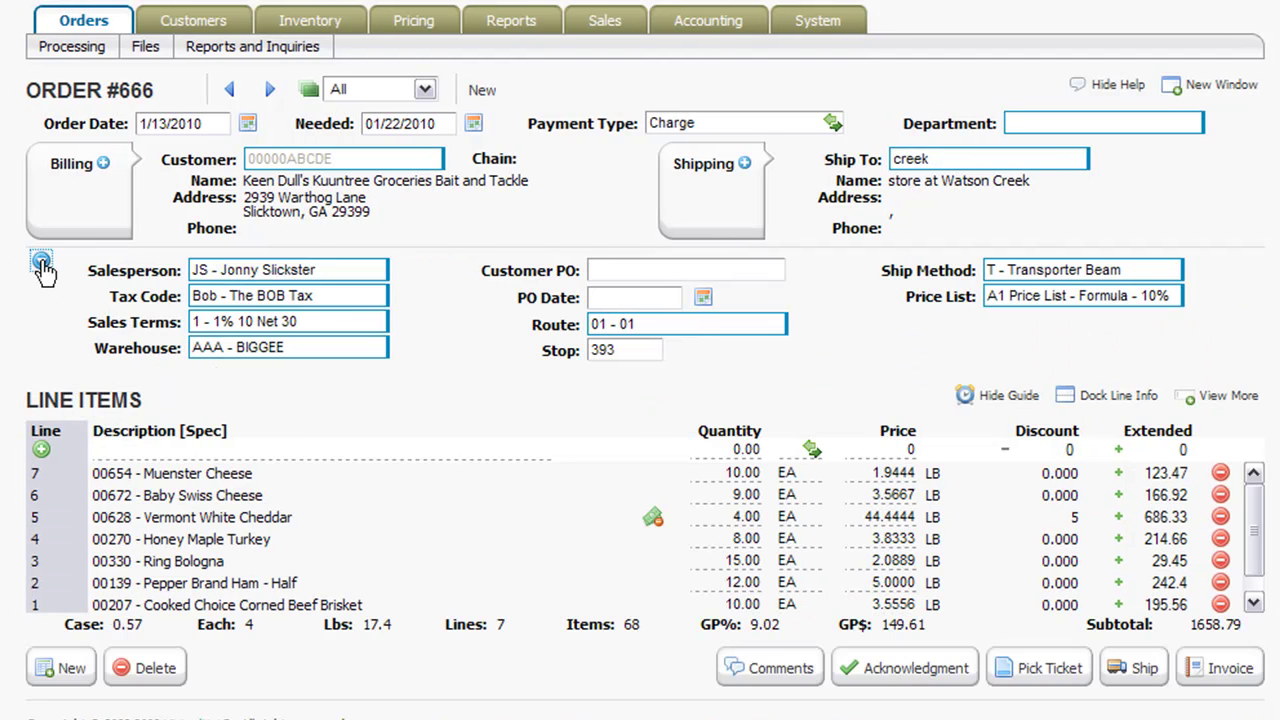
left_click(41, 261)
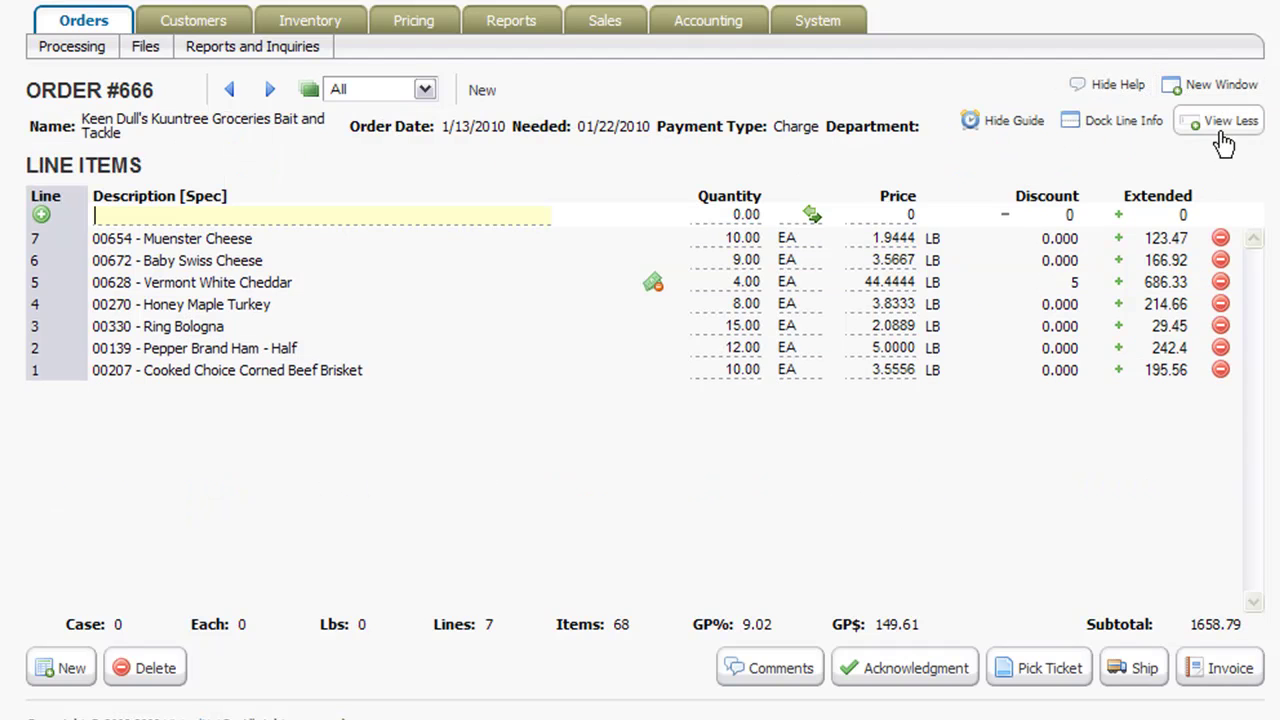
left_click(1220, 131)
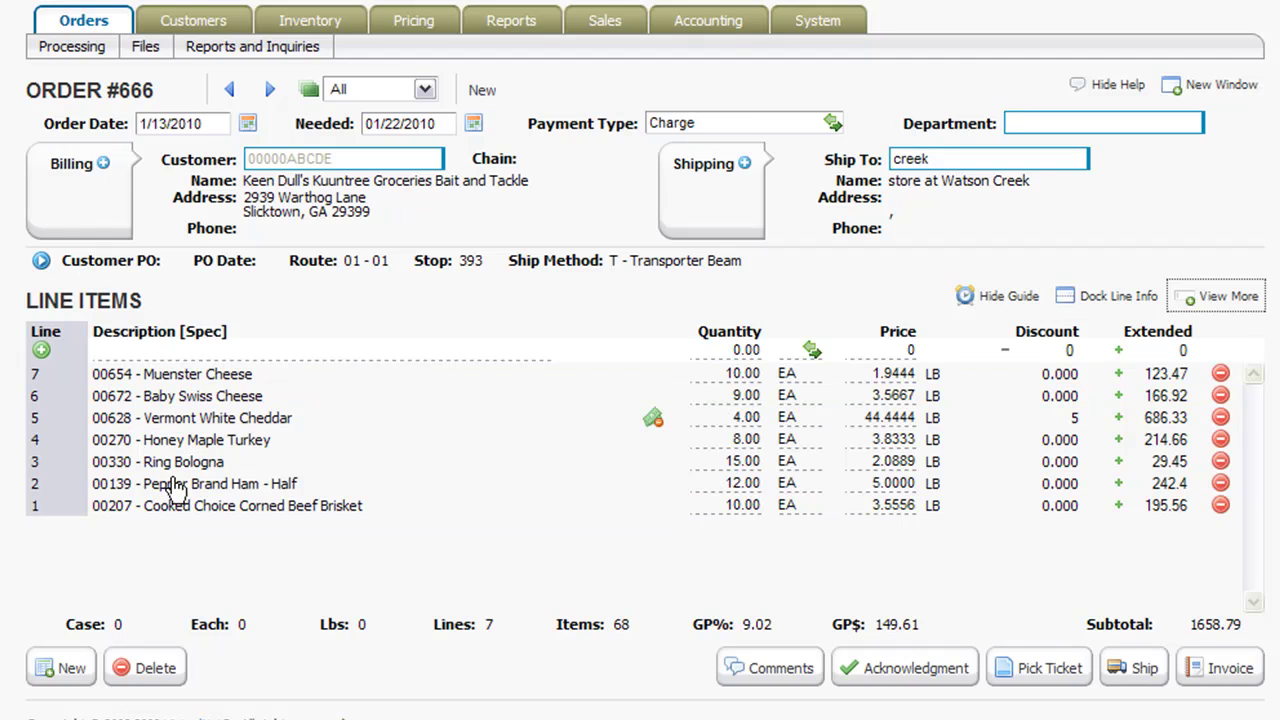
left_click(41, 262)
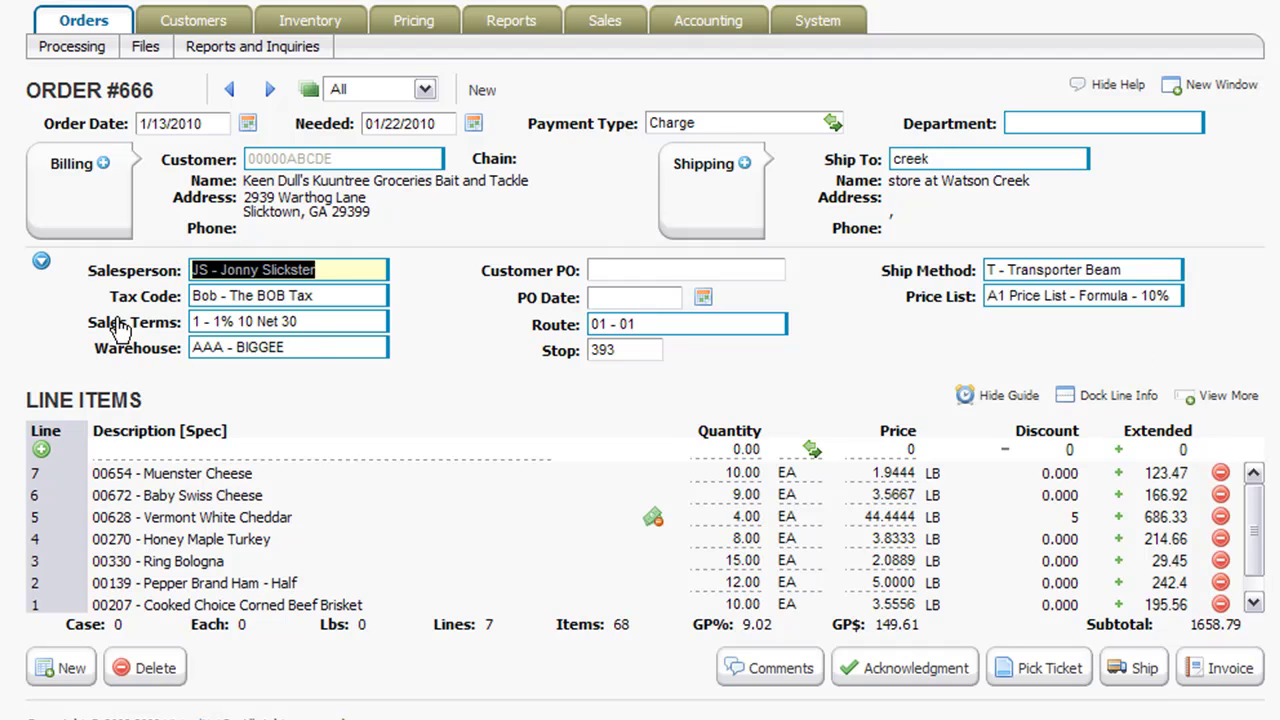
left_click(41, 261)
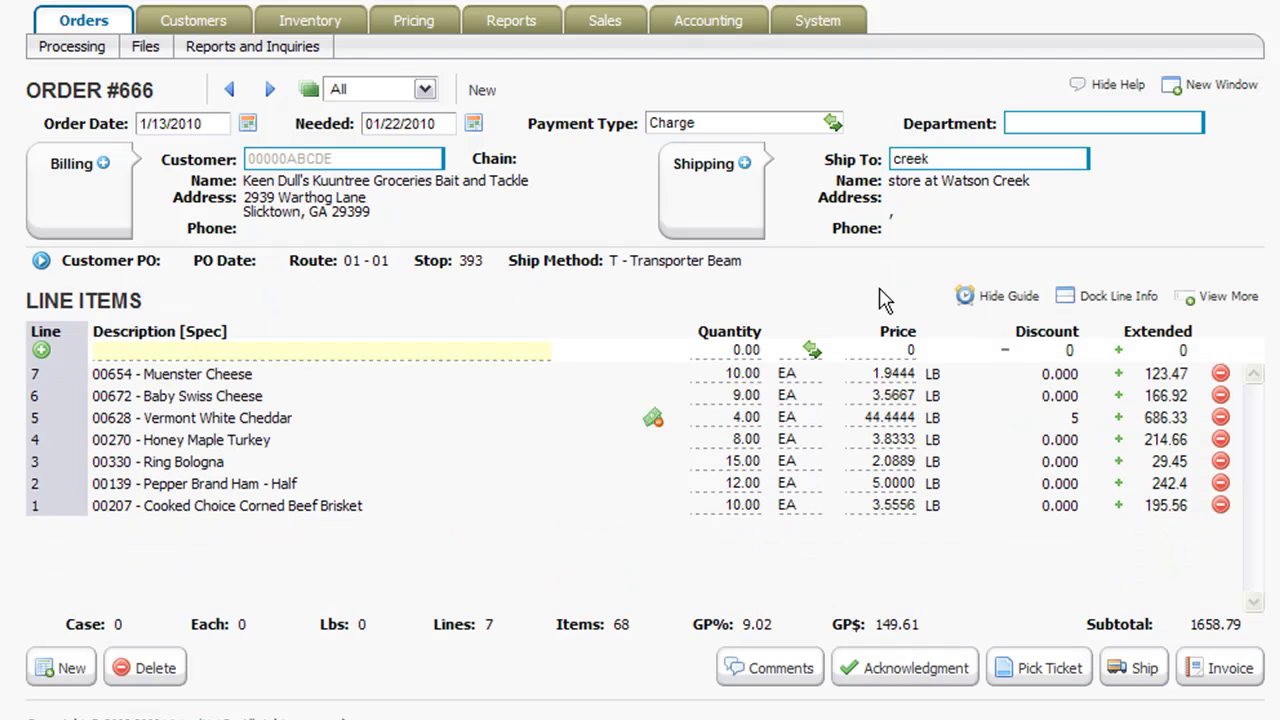
left_click(673, 379)
left_click(1225, 298)
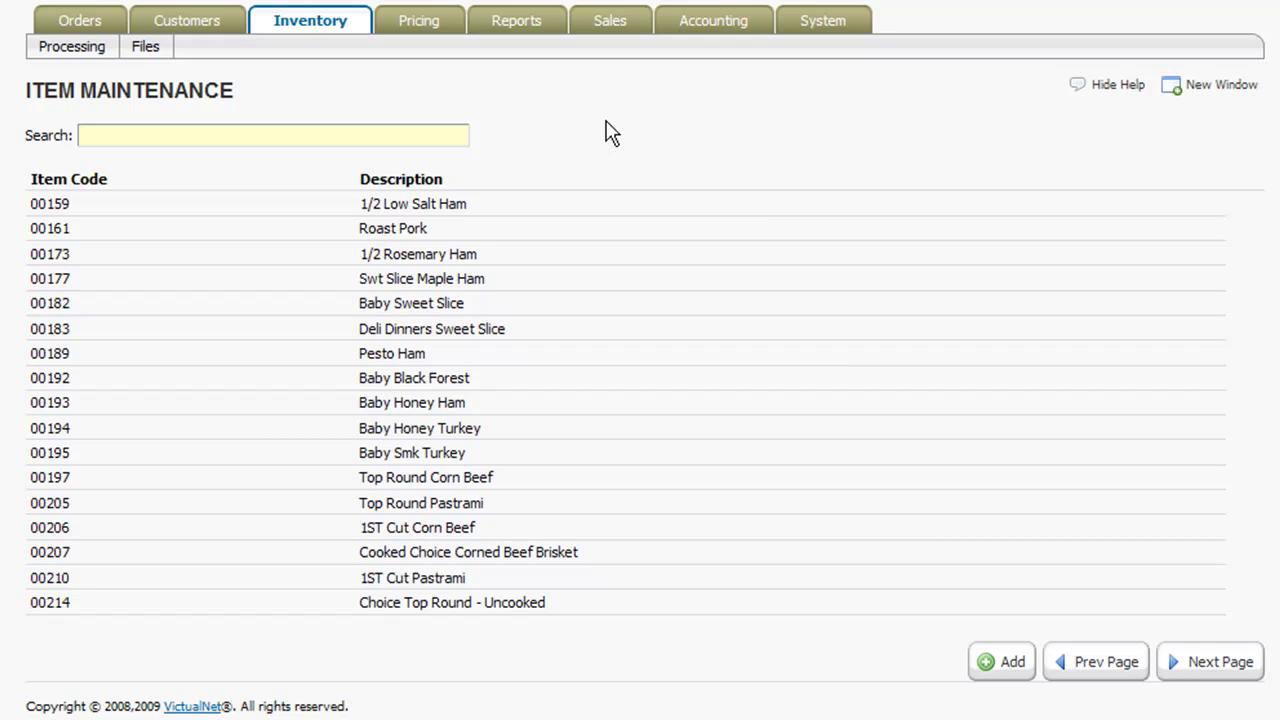
Step: Find Whitefish Salad via 'white' and set its AAA Level 2 price to 3.0000, retail 4.0000
left_click(346, 132)
type("white")
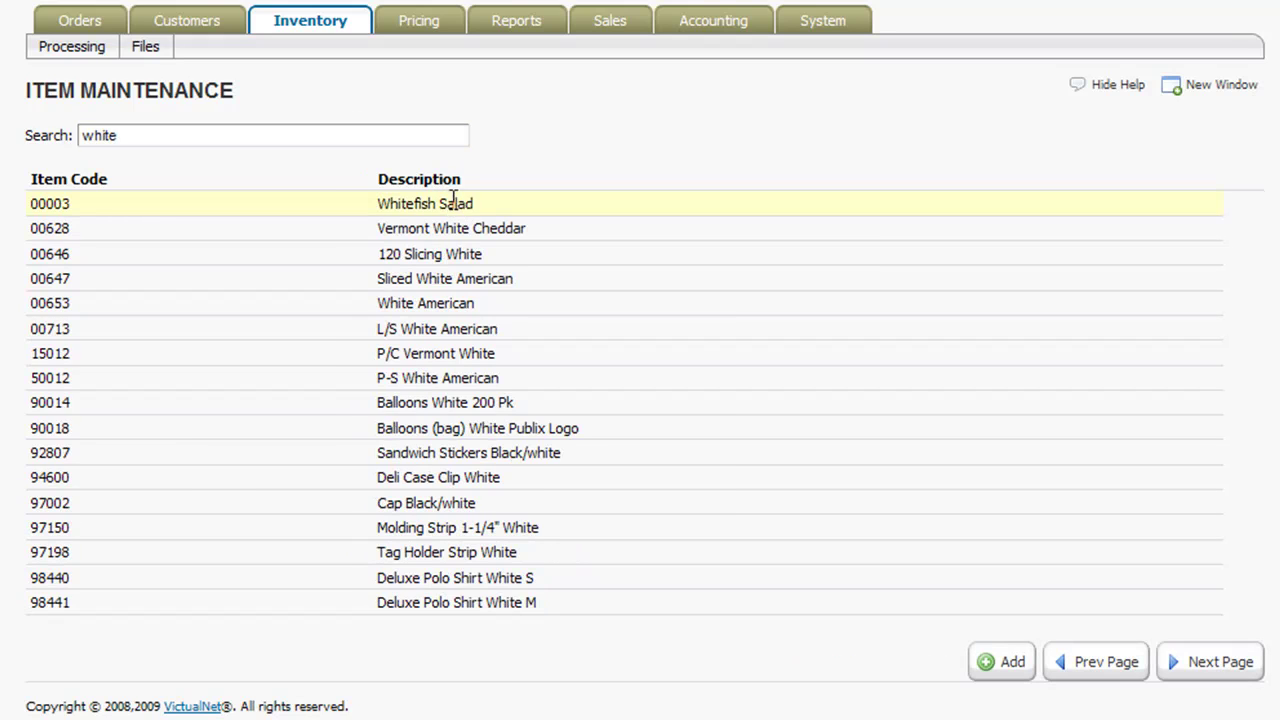
left_click(456, 204)
left_click(152, 528)
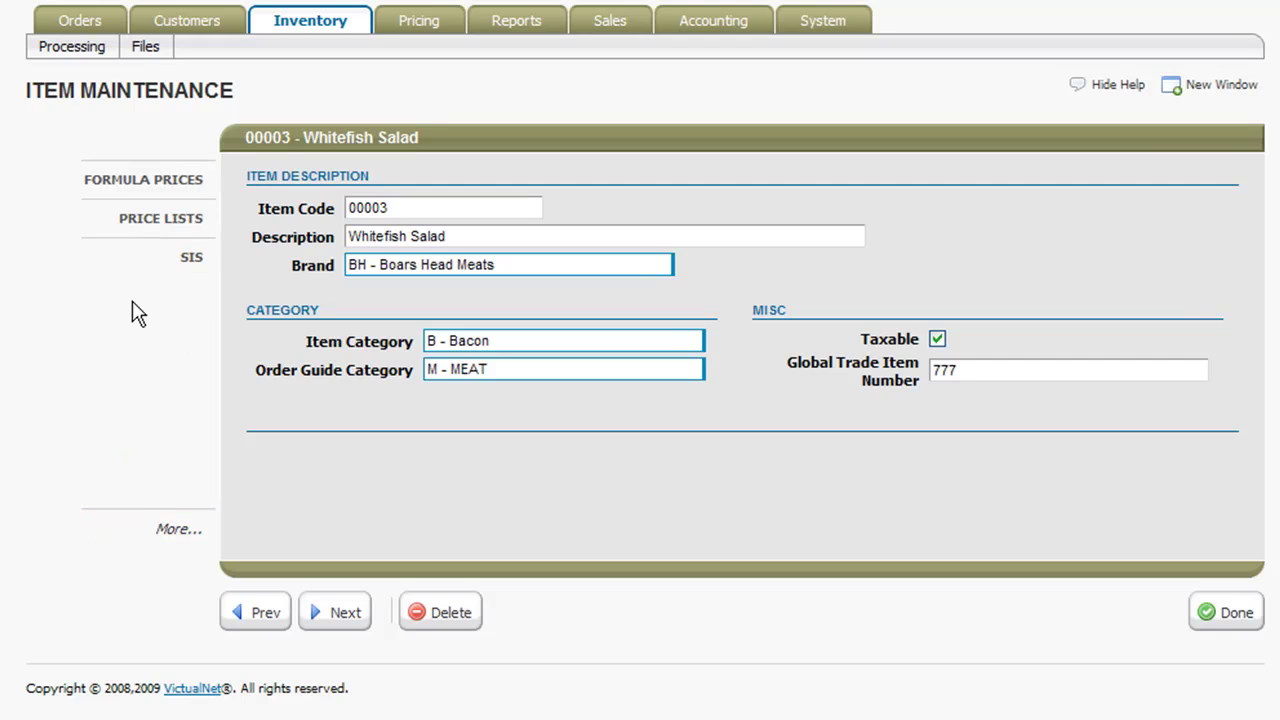
left_click(147, 228)
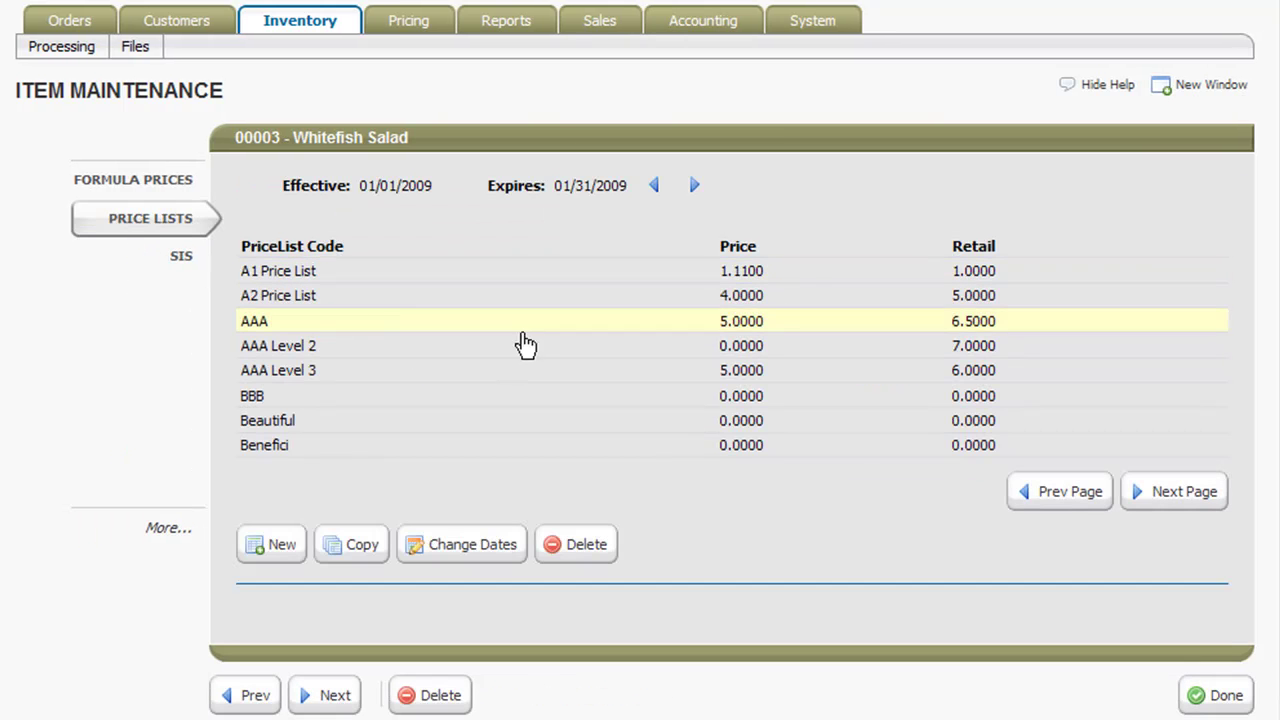
left_click(540, 347)
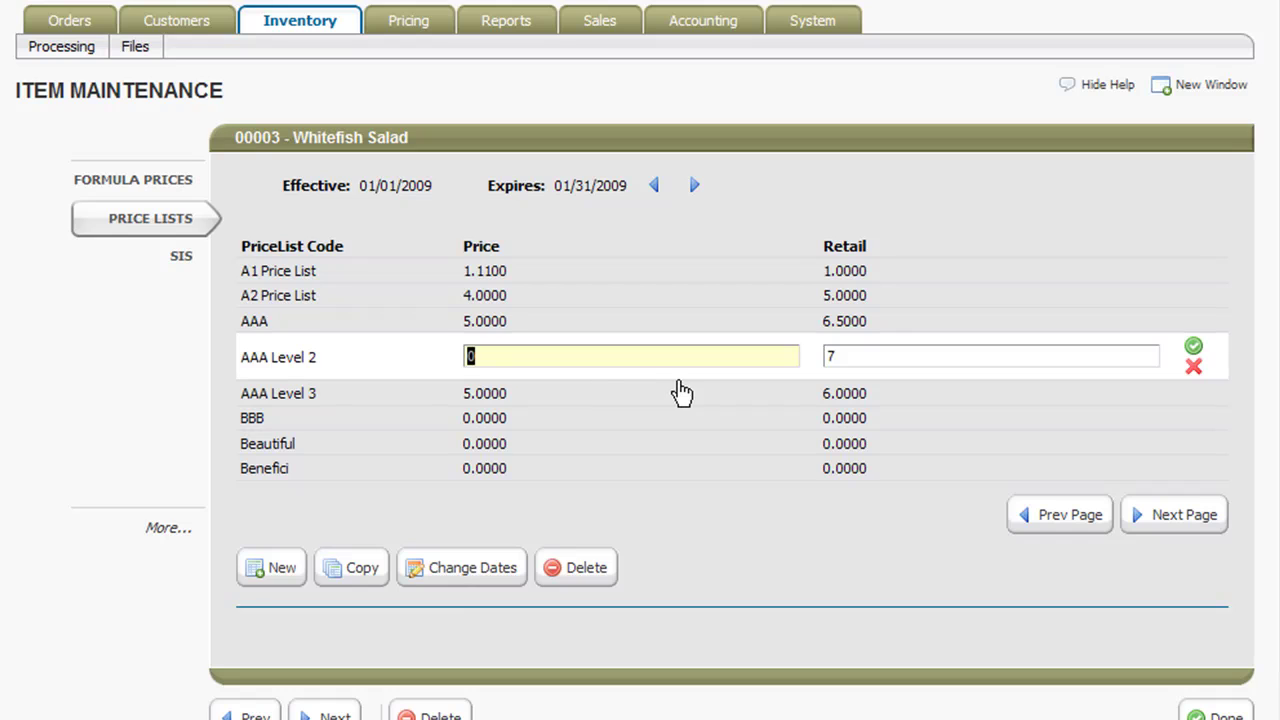
type("3")
key("Tab")
type("4")
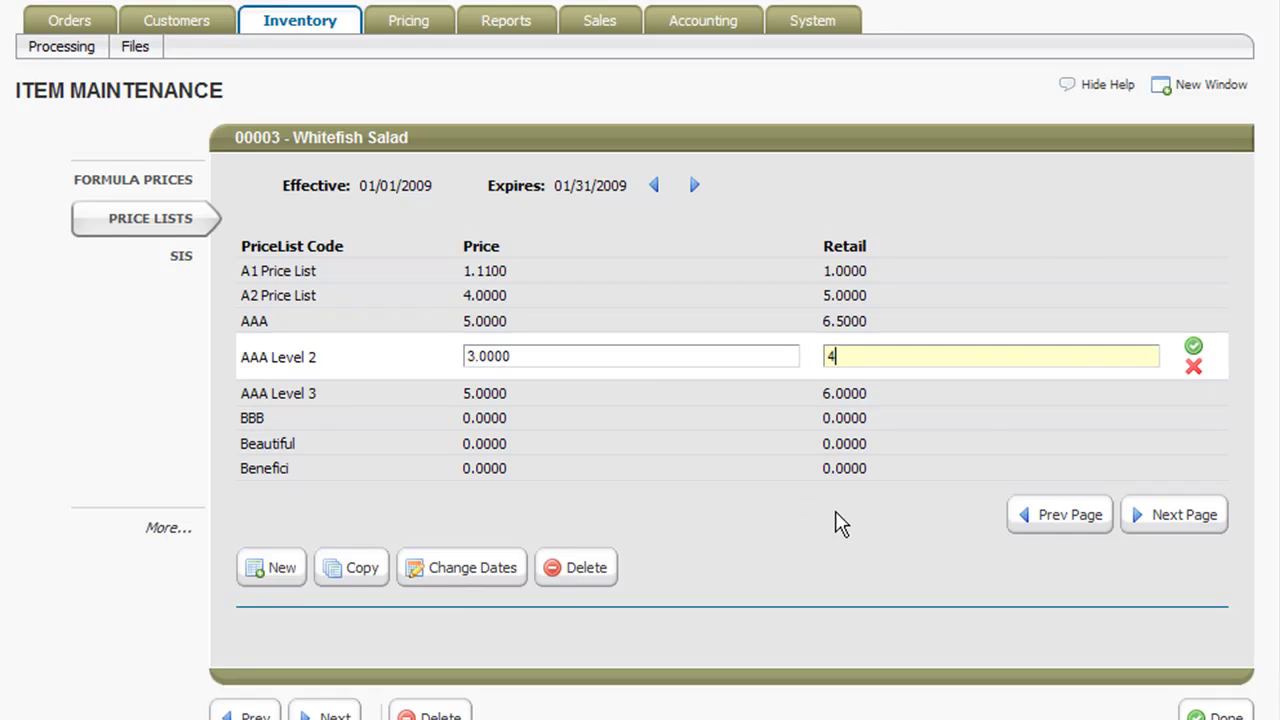
key("Return")
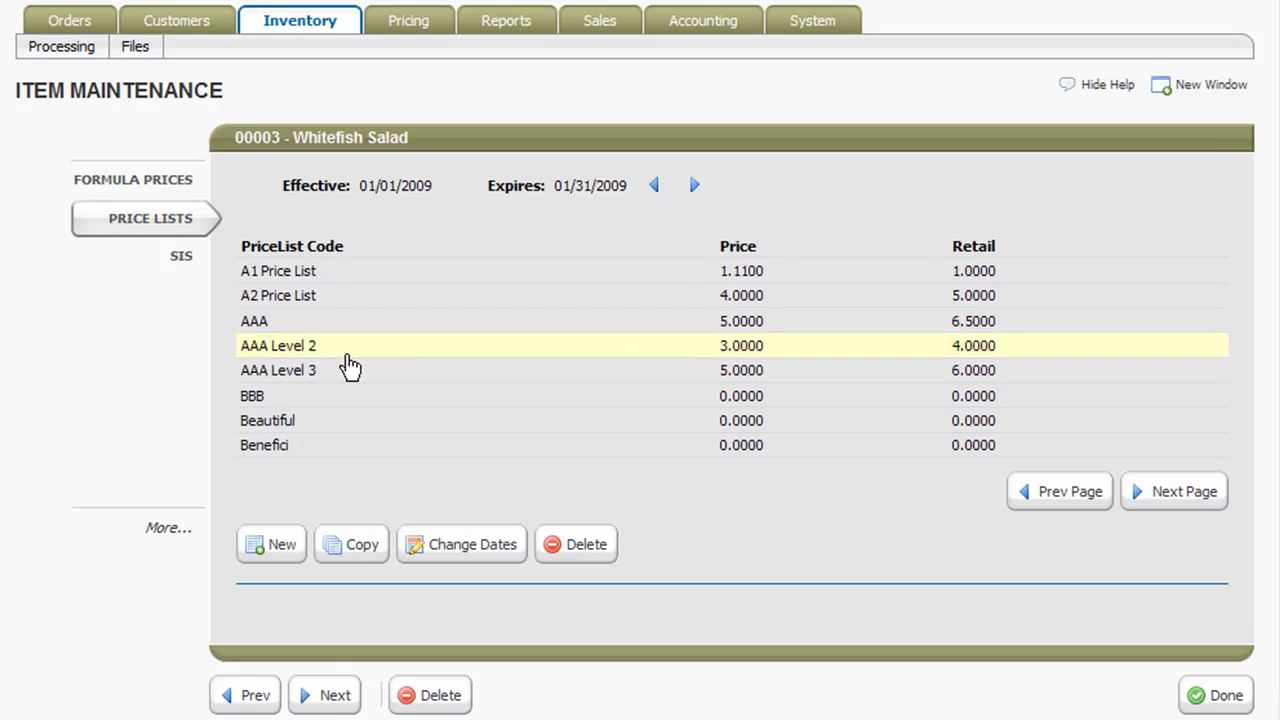
Step: Browse Whitefish Salad's Formula Prices, Setup, Reorder, GL and YTD pages, ending on Main
left_click(133, 192)
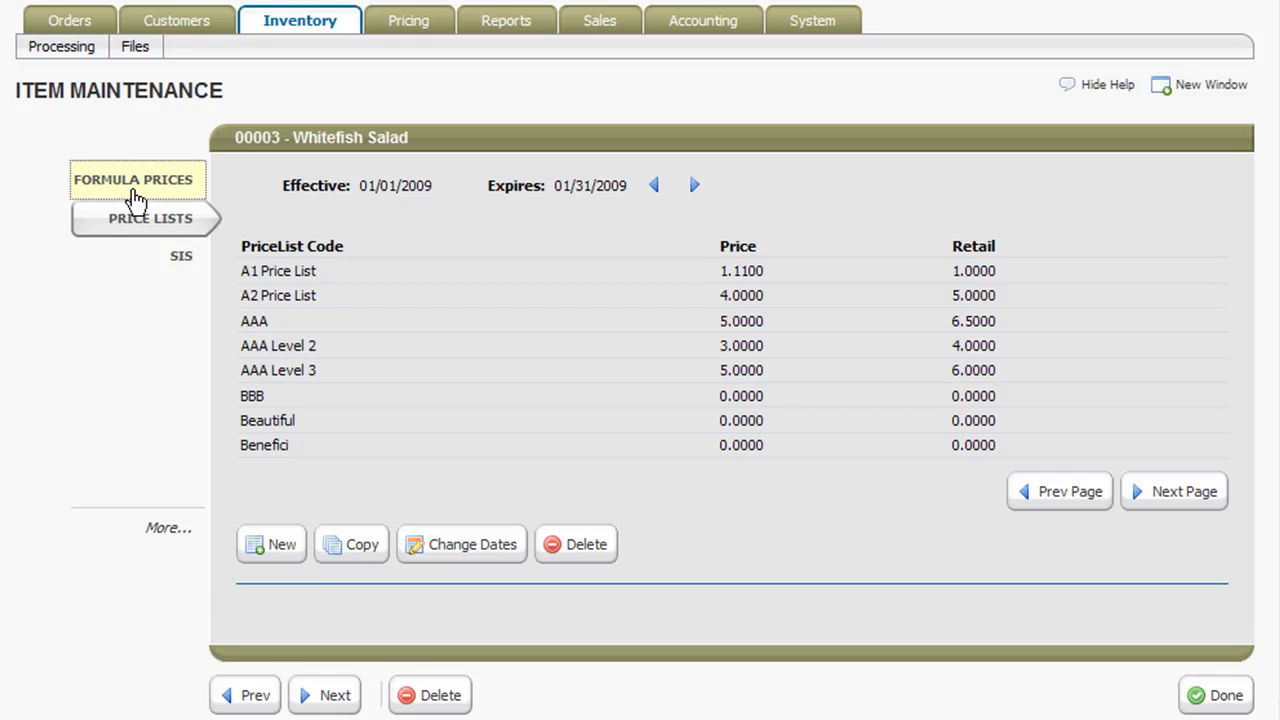
left_click(167, 532)
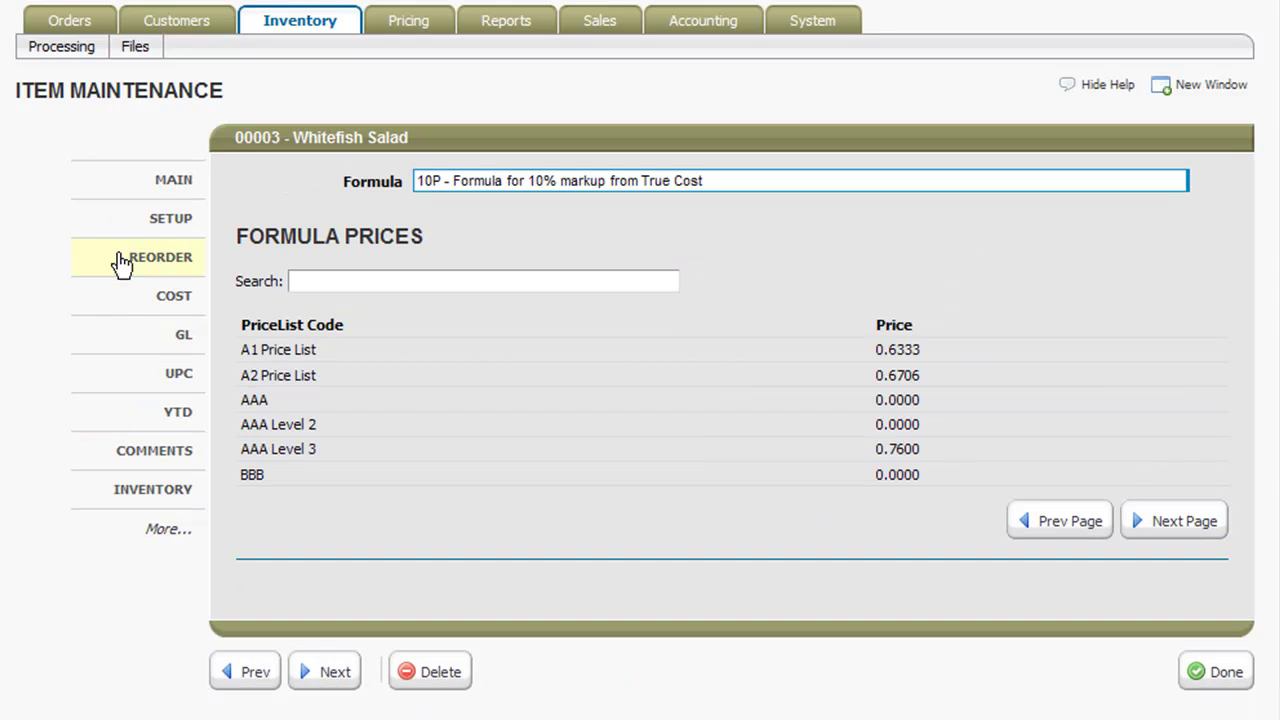
left_click(132, 197)
left_click(180, 216)
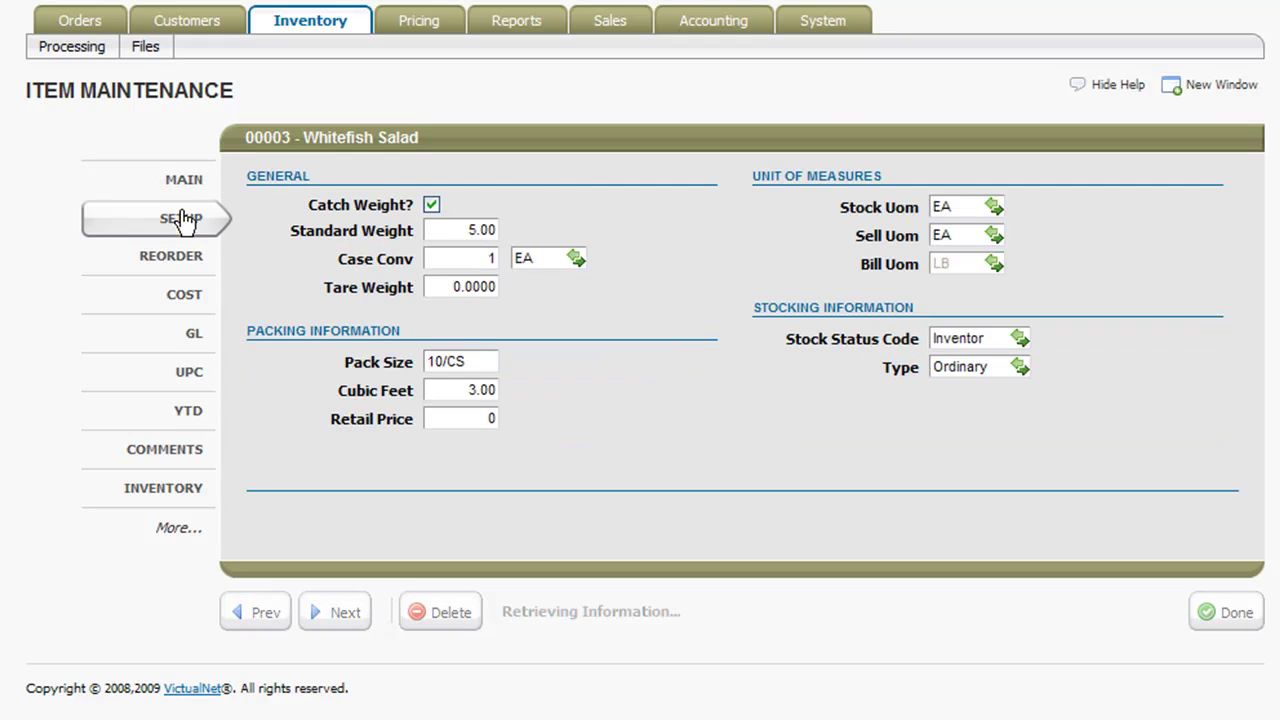
left_click(184, 264)
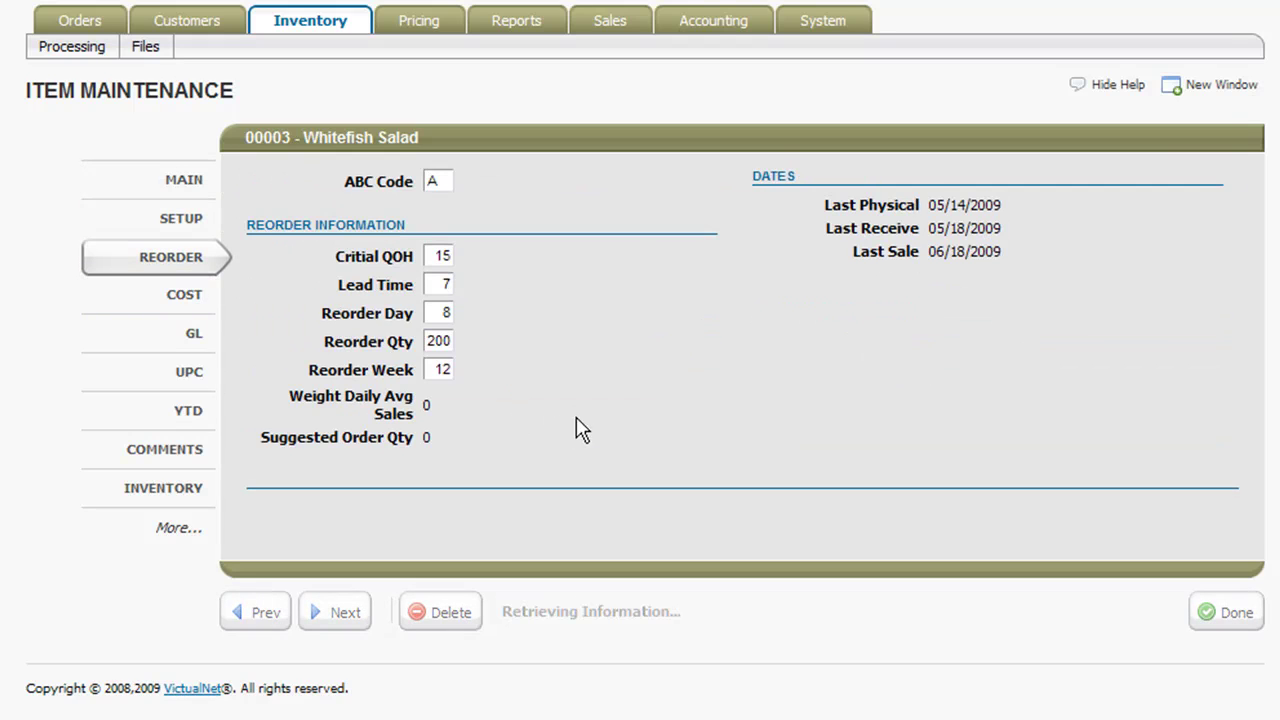
left_click(184, 350)
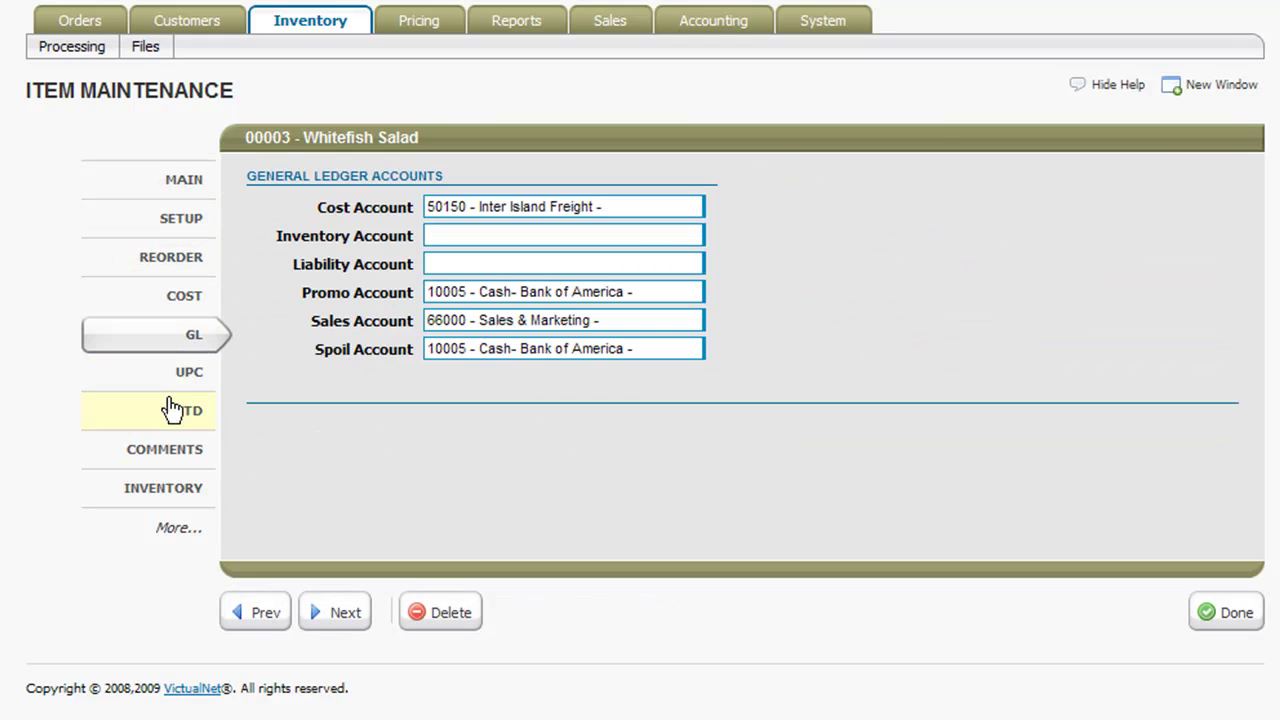
left_click(177, 409)
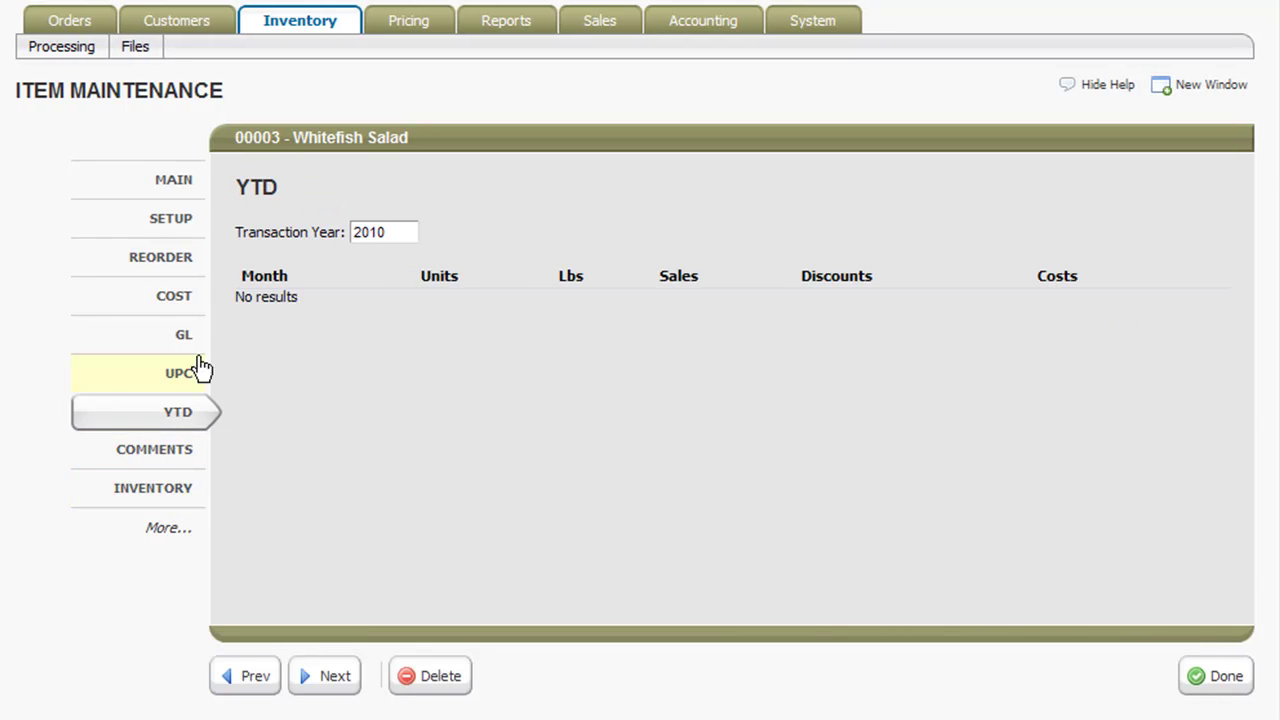
left_click(170, 180)
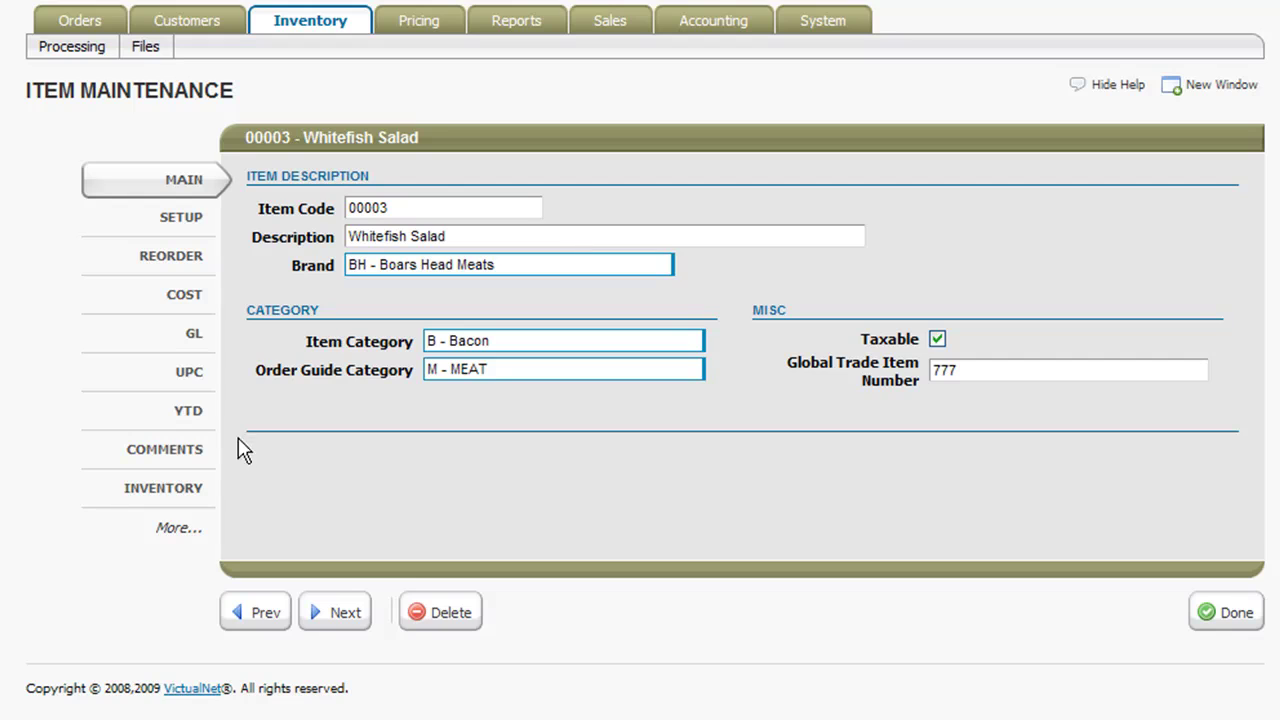
Step: Move to Vermont White Cheddar and view its cost, reorder and price list pages
left_click(344, 610)
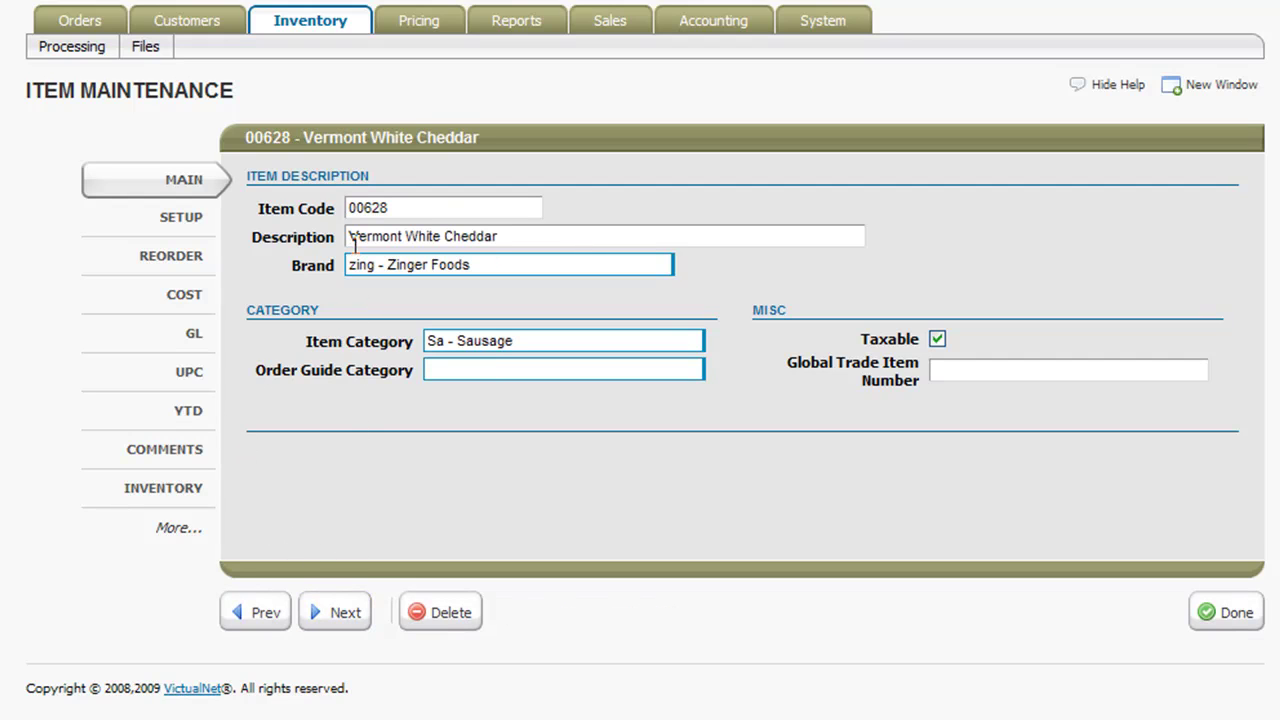
left_click(180, 305)
left_click(168, 268)
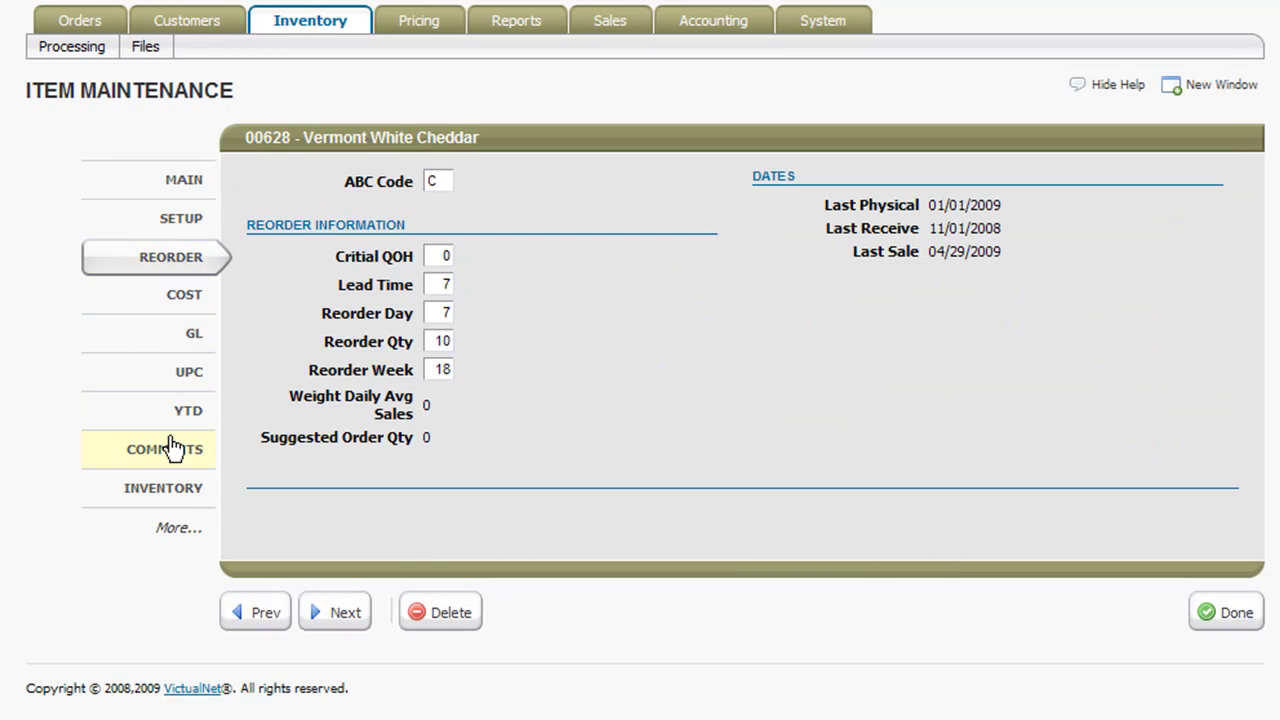
left_click(172, 533)
left_click(146, 248)
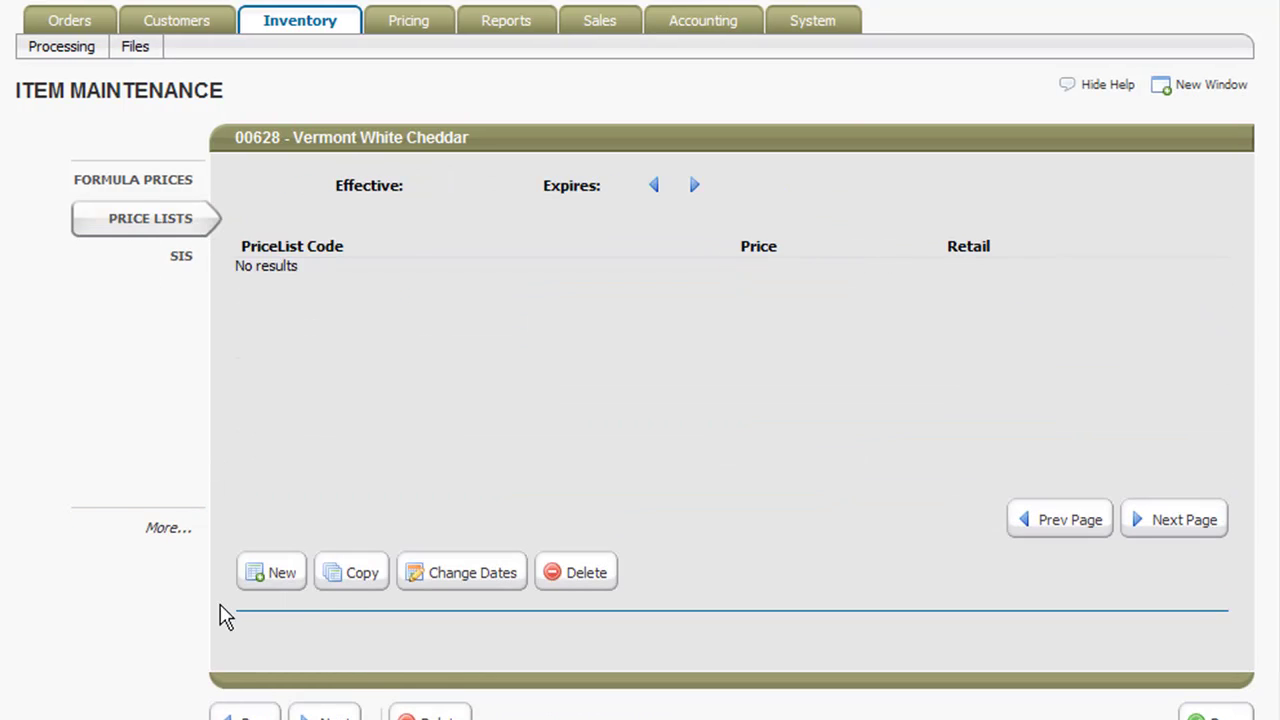
Step: Go back to Deluxe Polo Shirt White M, view formula prices, then advance to item 98442
left_click(255, 716)
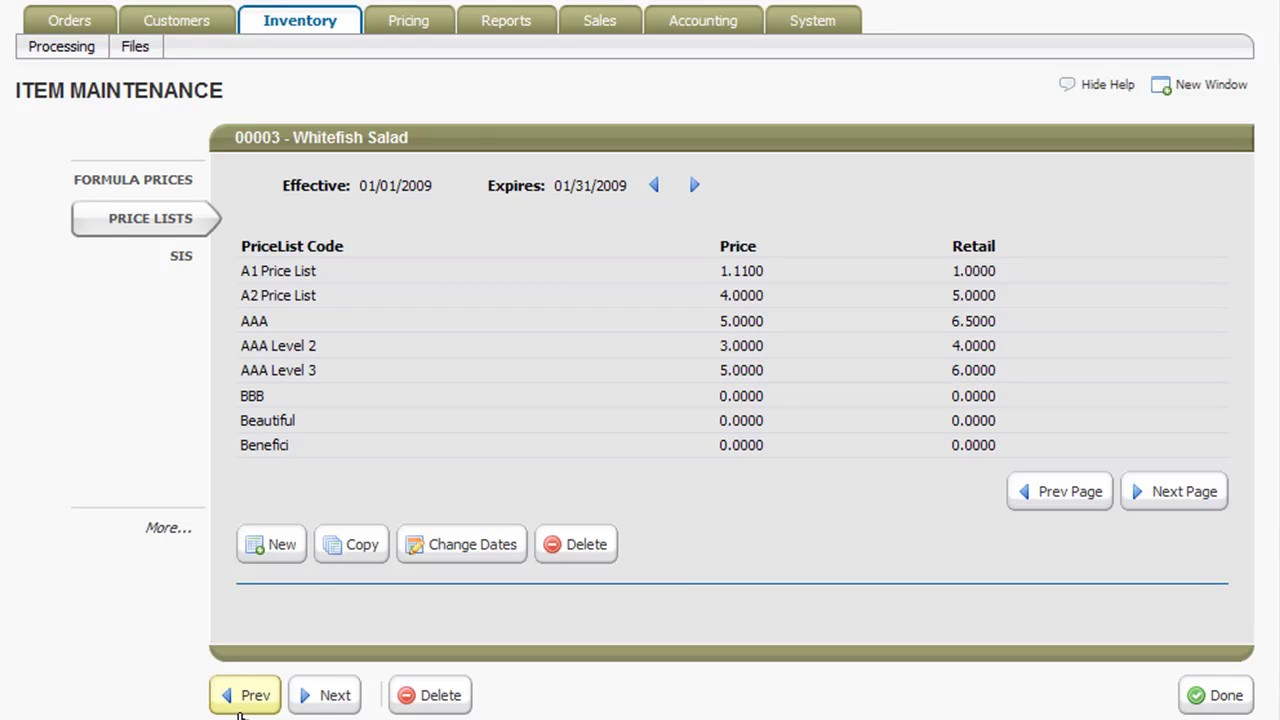
left_click(240, 710)
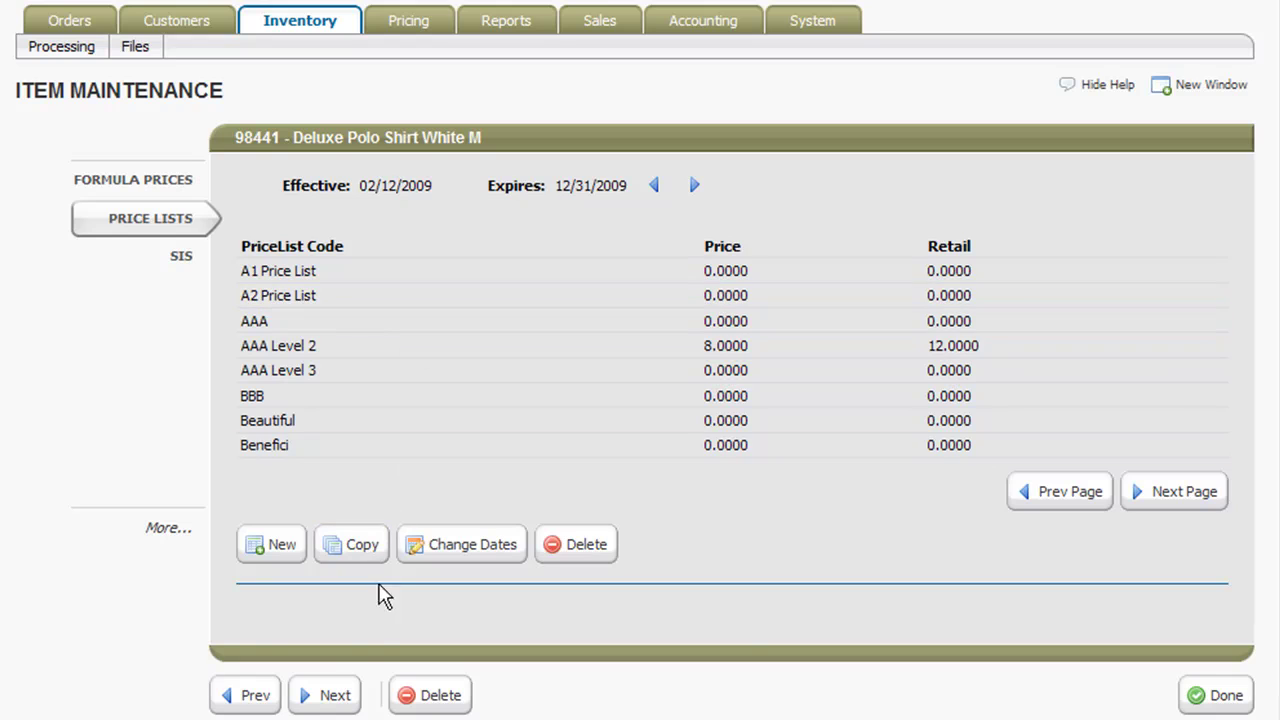
left_click(150, 180)
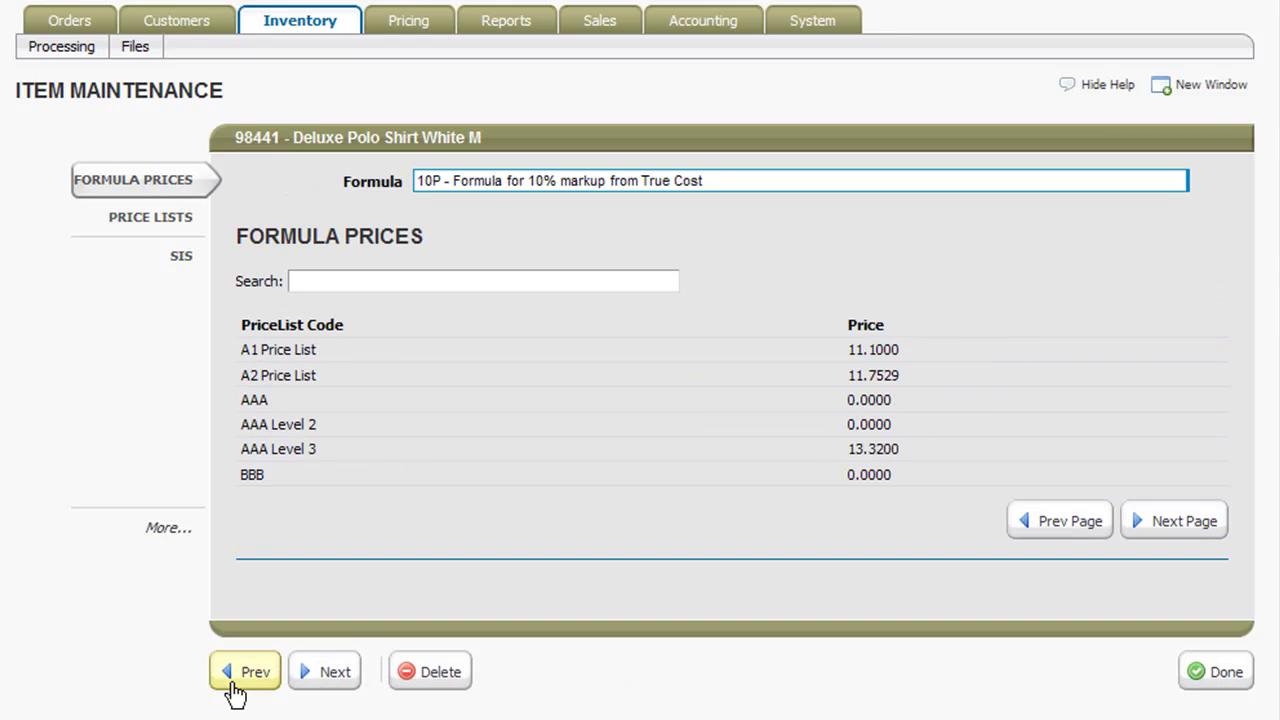
left_click(312, 682)
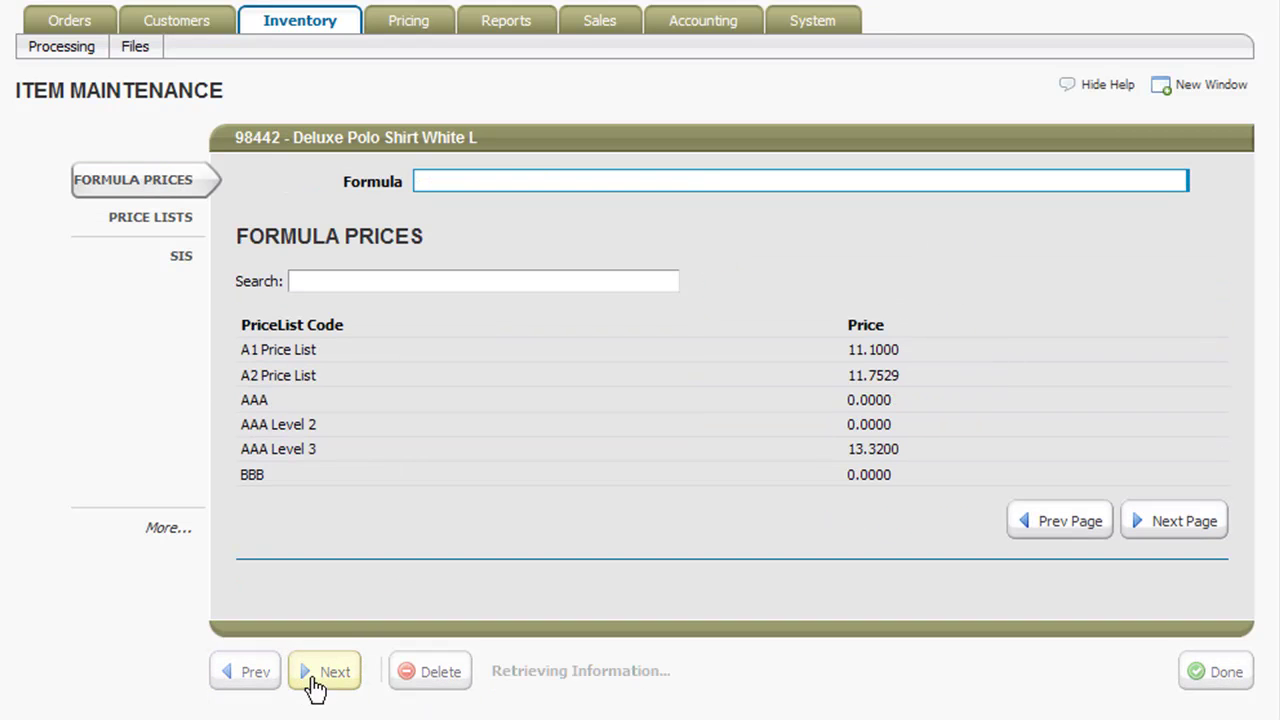
left_click(168, 530)
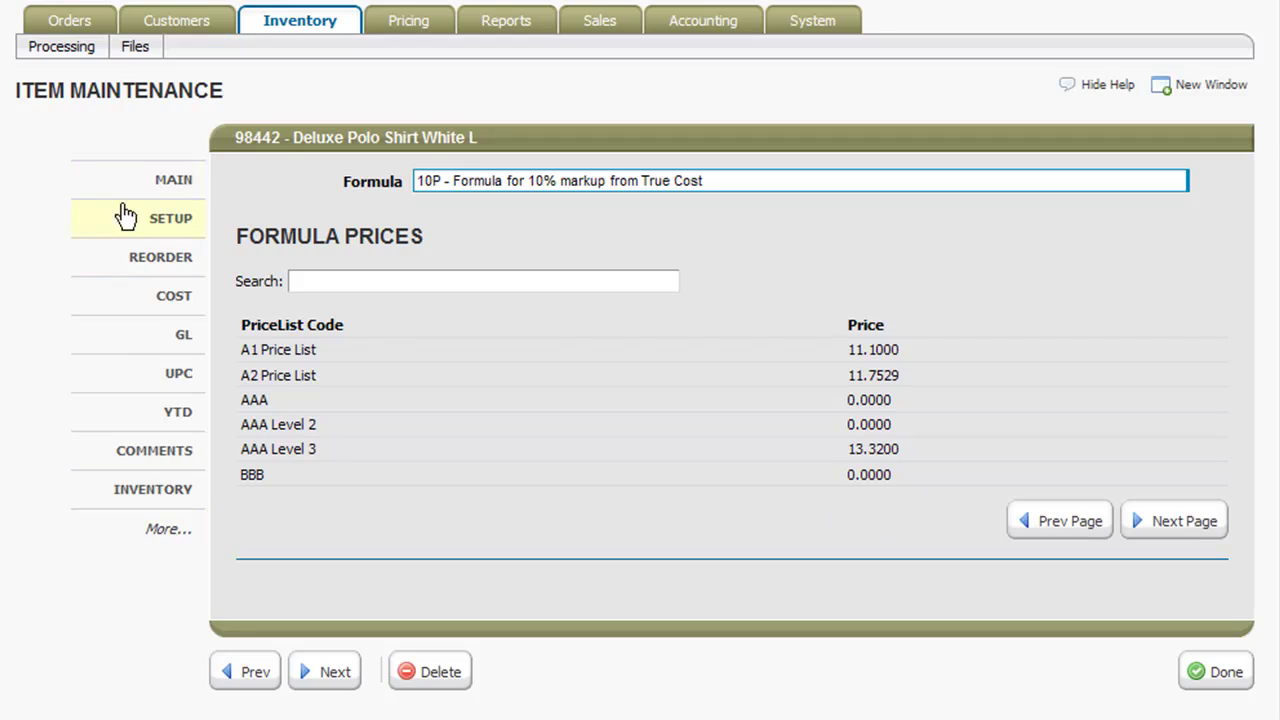